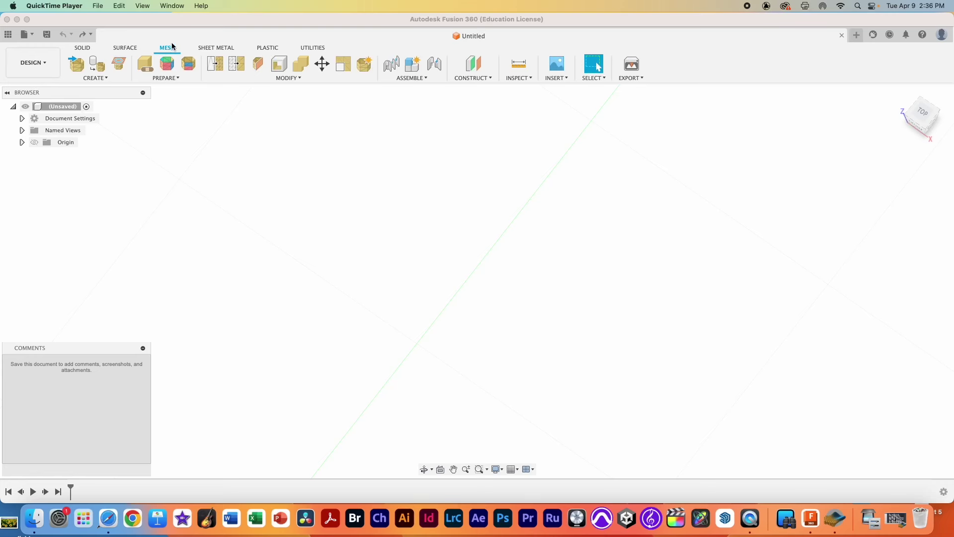
Insert ImageToStl.com_model.obj from Downloads > ImageToStl-5 into the design as a millimetre mesh.
left_click(172, 46)
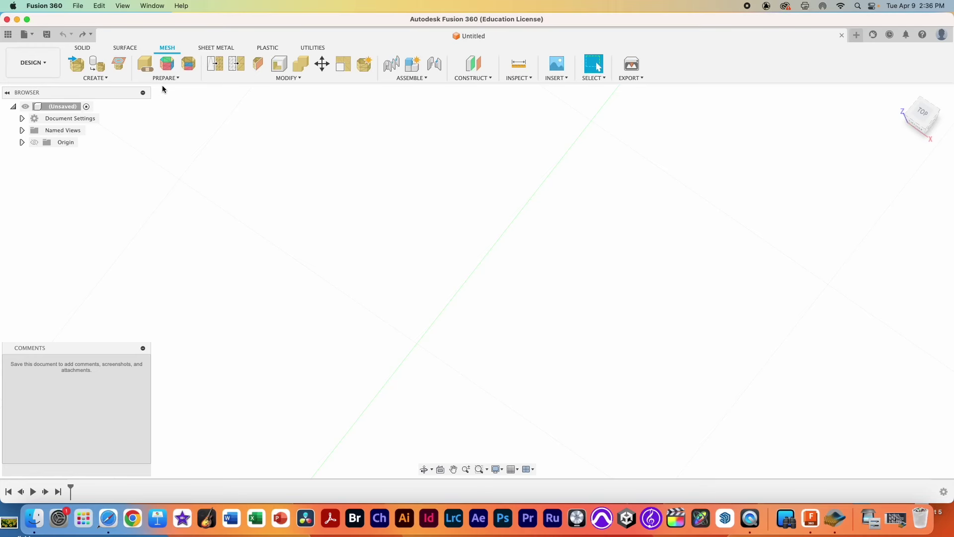
left_click(147, 81)
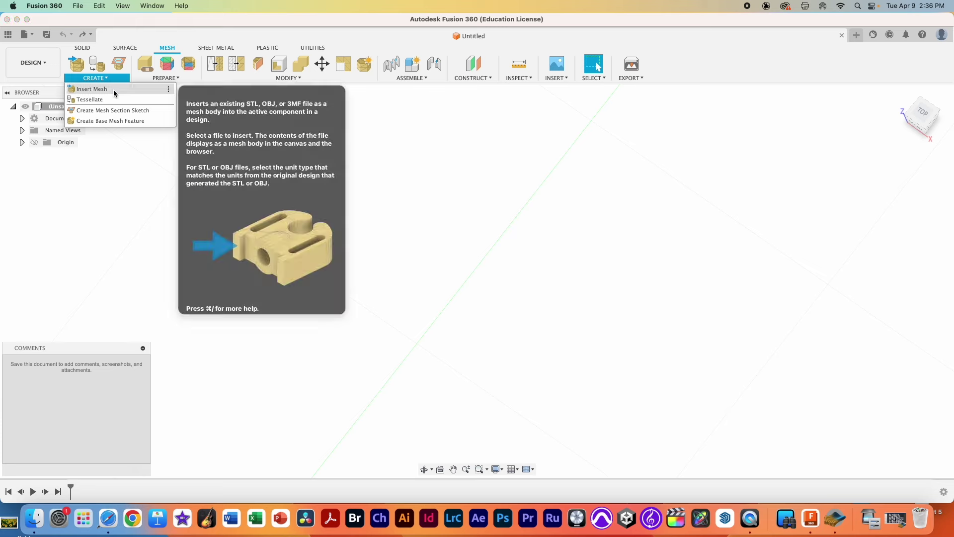
left_click(122, 92)
left_click(359, 362)
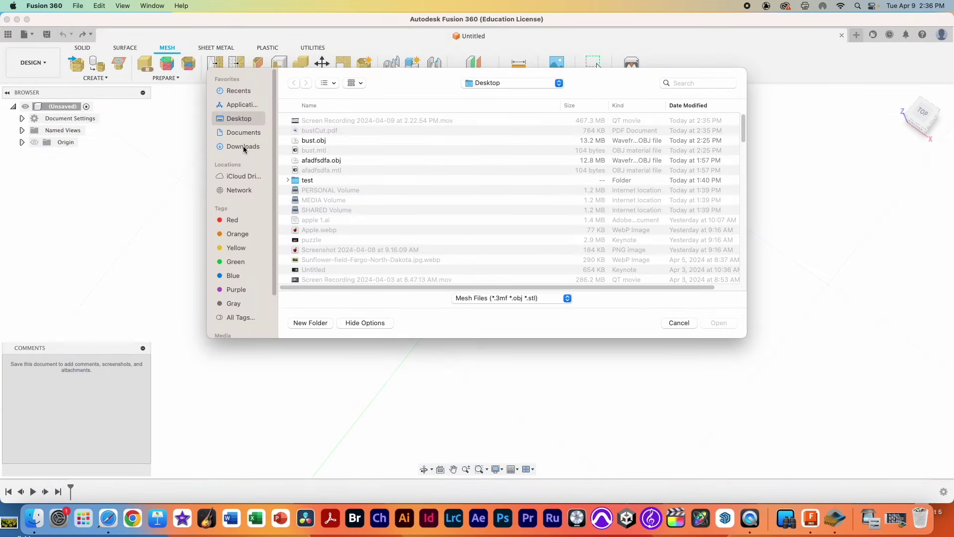
left_click(243, 147)
double_click(358, 122)
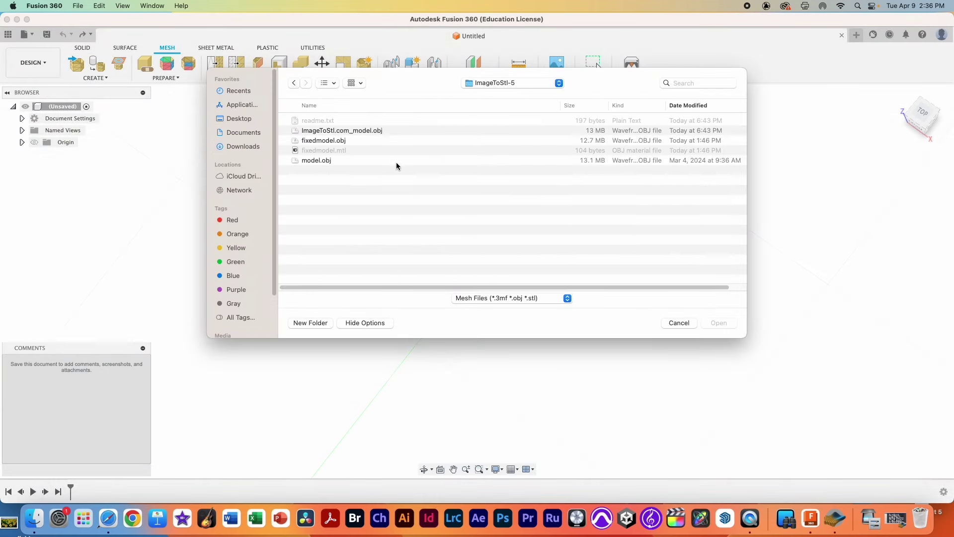
left_click(329, 131)
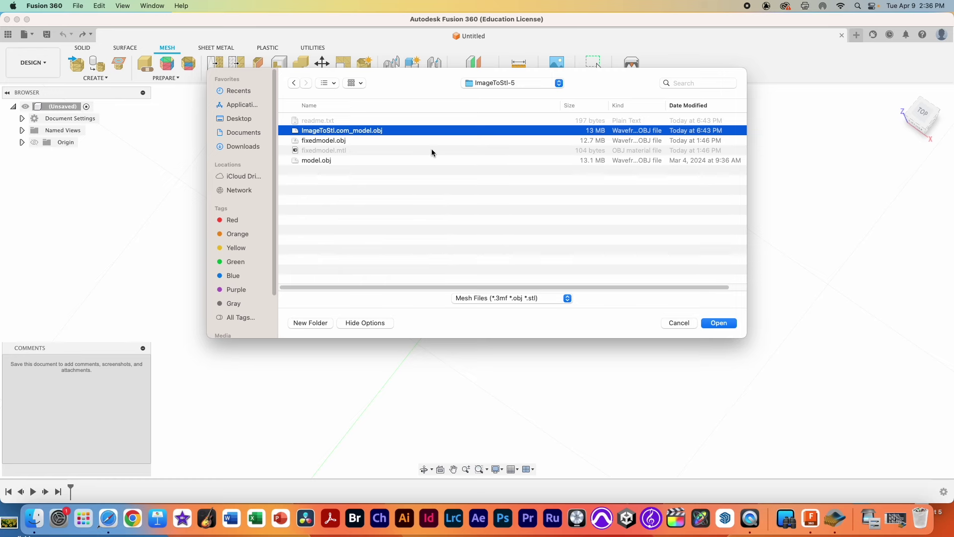
left_click(722, 323)
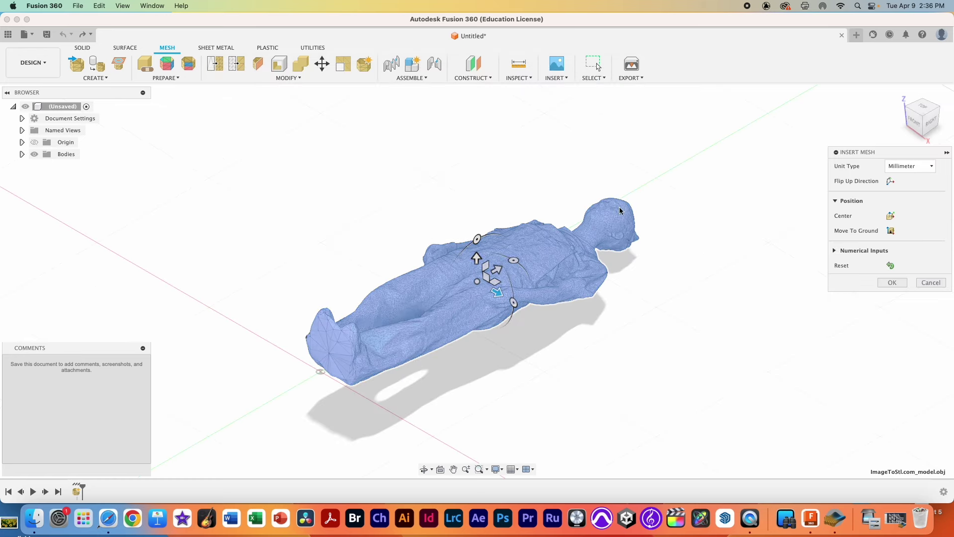
scroll(594, 248, "up", 5)
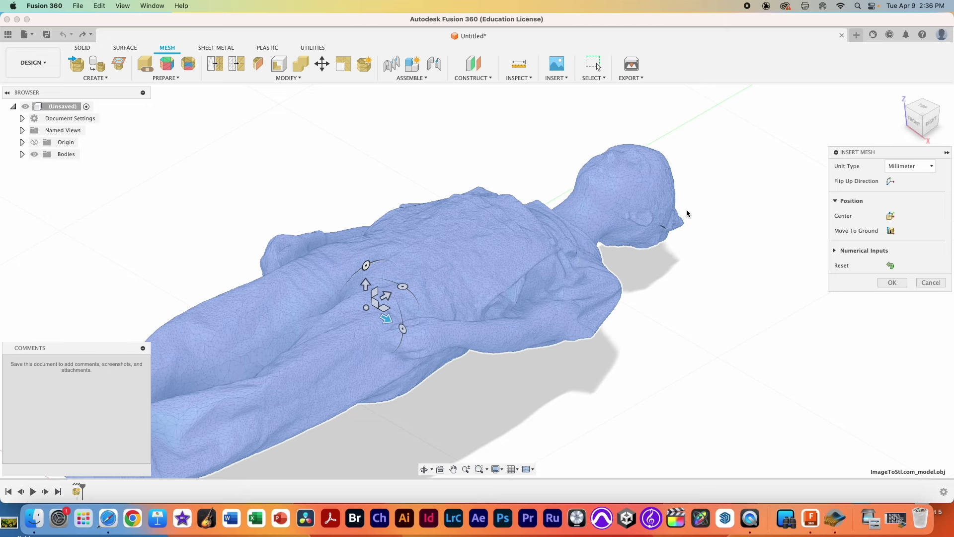
scroll(687, 214, "down", 3)
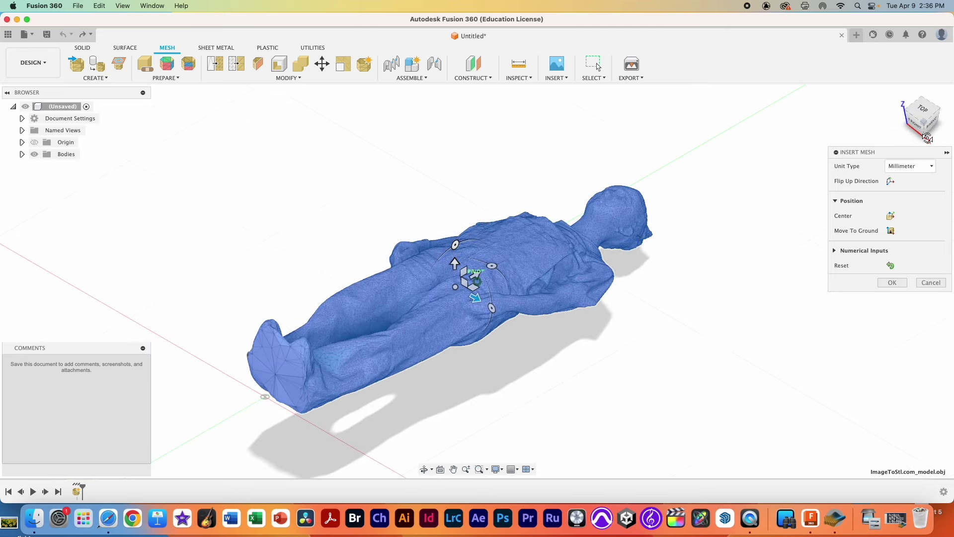
mouse_move(928, 138)
left_mouse_down()
mouse_move(941, 149)
mouse_move(924, 136)
mouse_move(933, 142)
left_mouse_up()
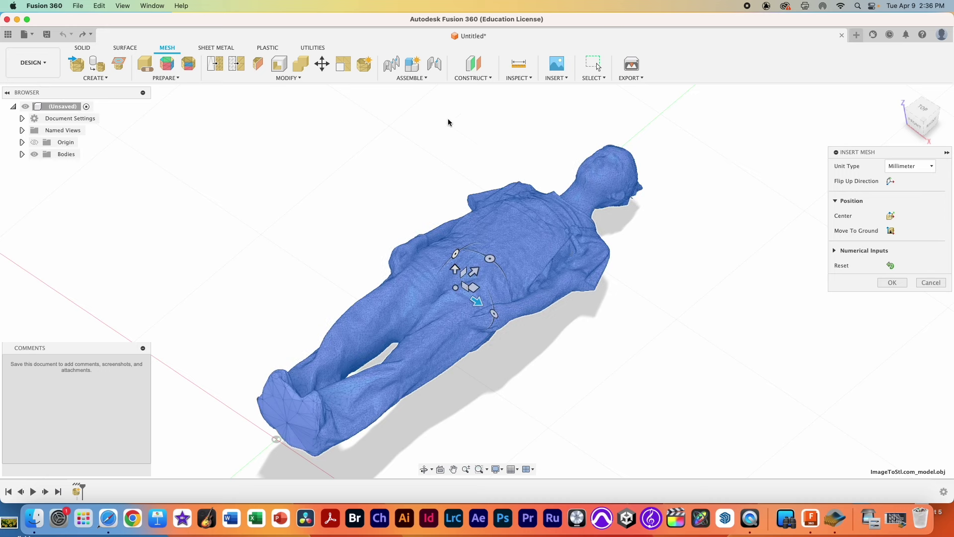
Plane-cut the scan at 0.90 mm with Trim, keeping only the head, neck and upper chest.
left_click(298, 78)
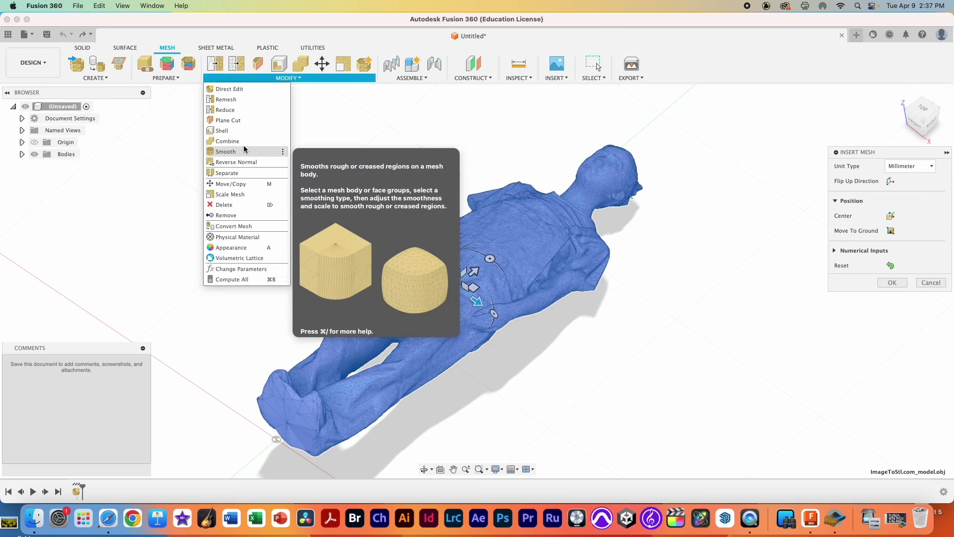
left_click(237, 121)
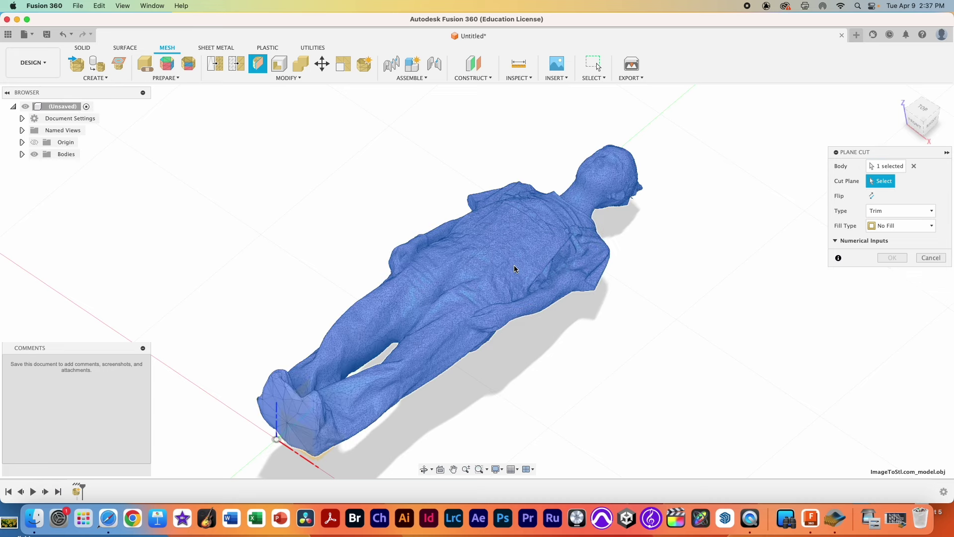
left_click(296, 436)
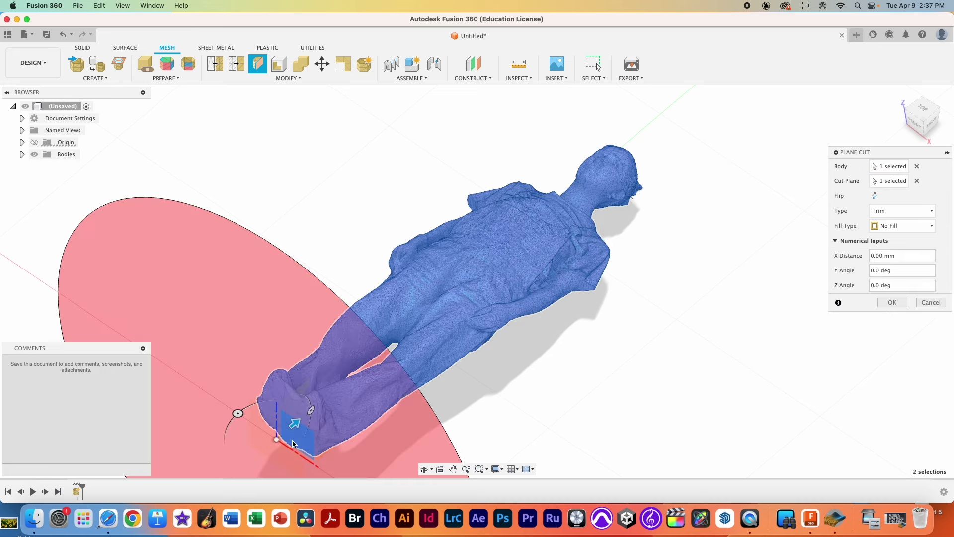
left_click_drag(299, 420, 555, 257)
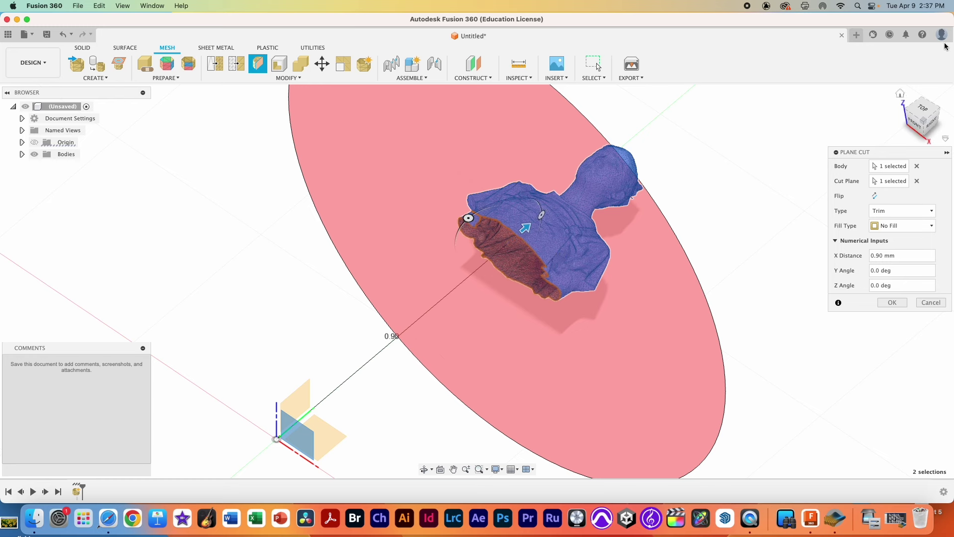
left_click(890, 303)
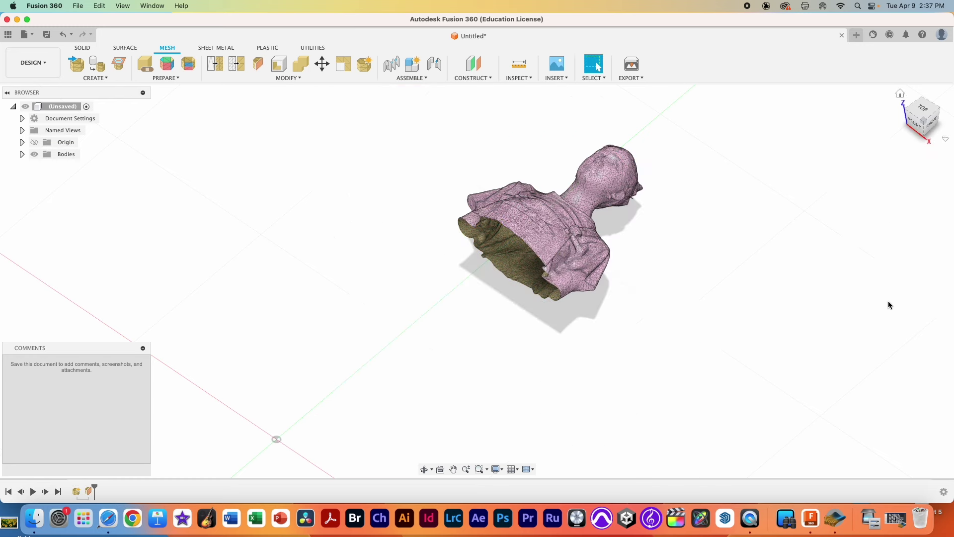
Run a Close Holes repair on the bust to seal its open cut base.
left_click(145, 64)
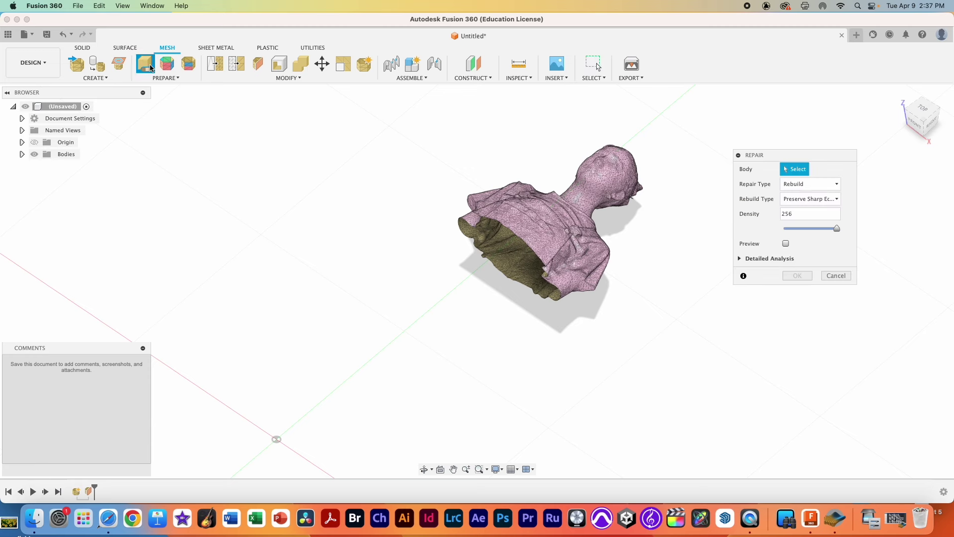
left_click(534, 229)
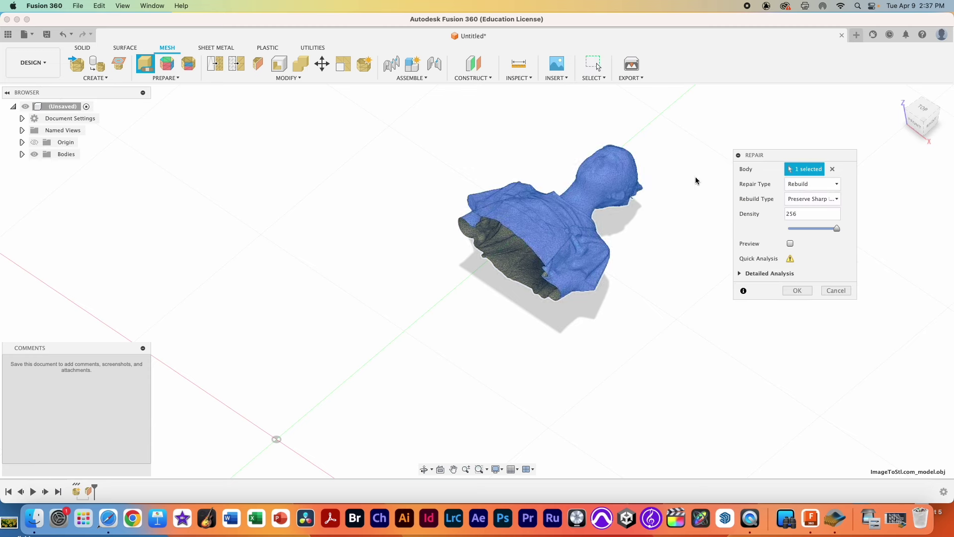
left_click(821, 186)
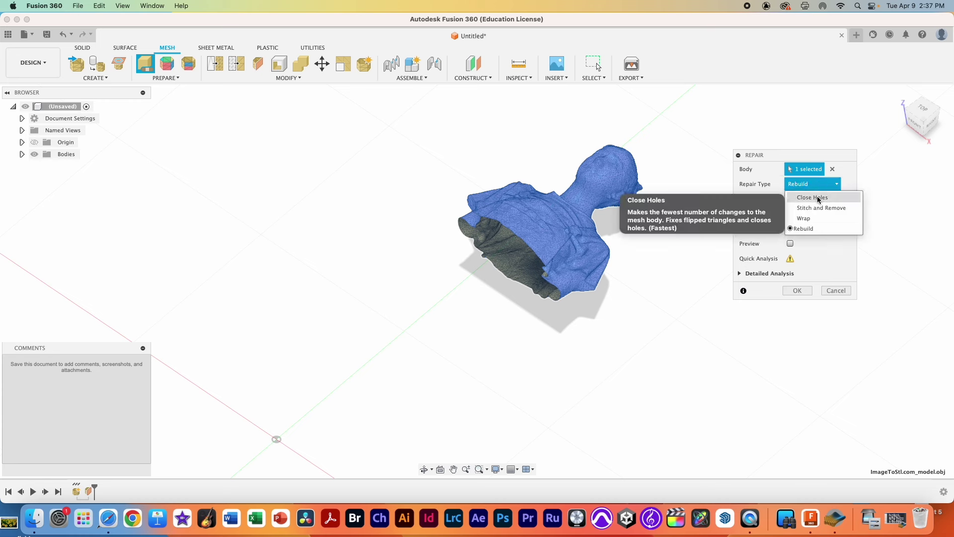
left_click(812, 198)
left_click(790, 198)
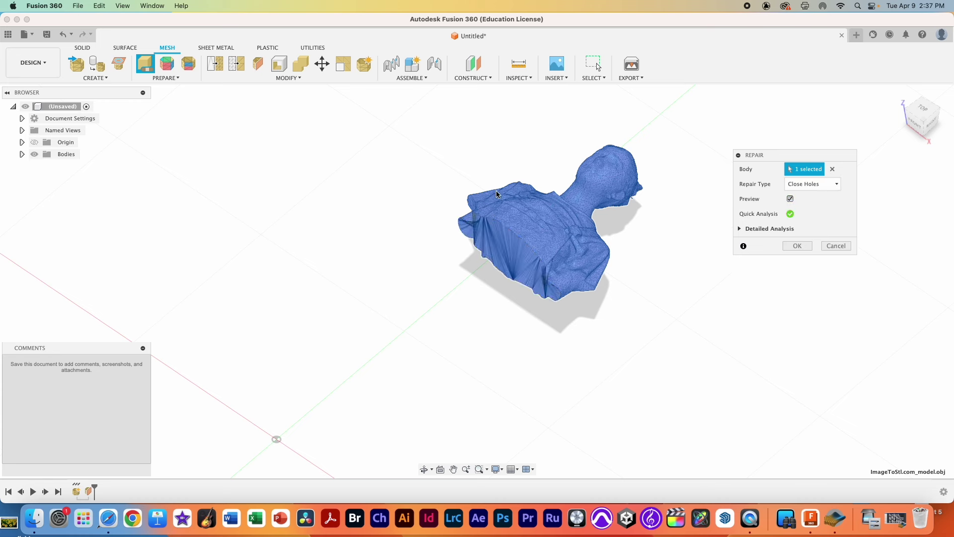
left_click(800, 246)
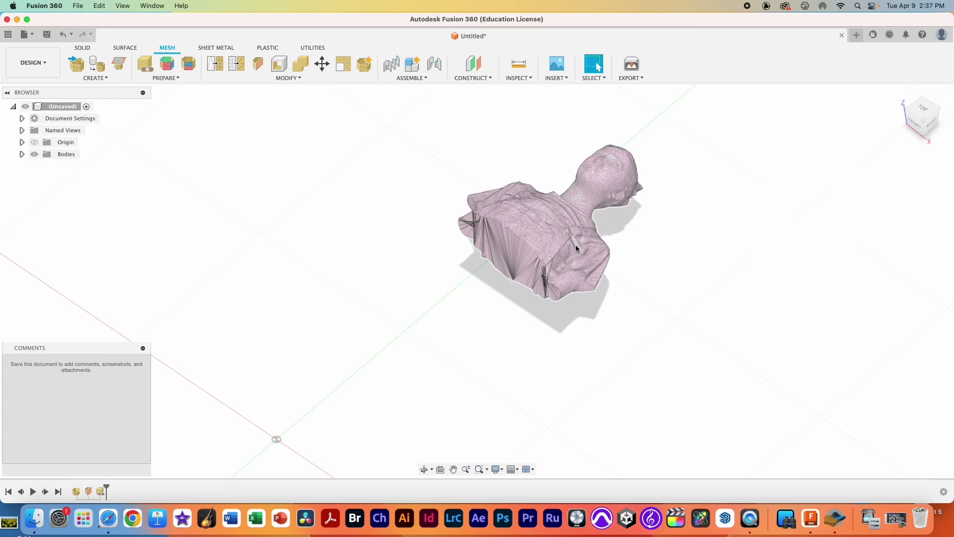
scroll(580, 249, "up", 5)
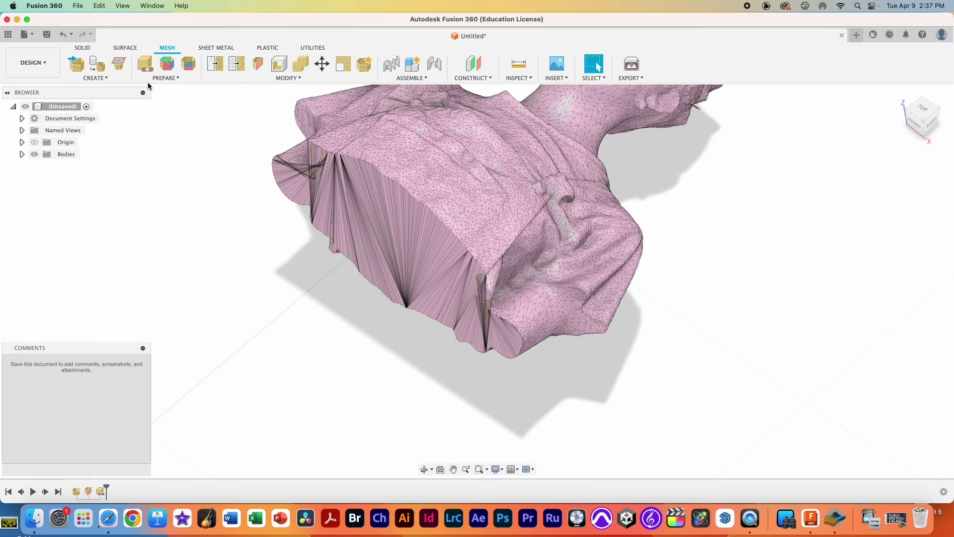
Rebuild the bust mesh using Preserve Sharp Edges at density 256.
left_click(145, 63)
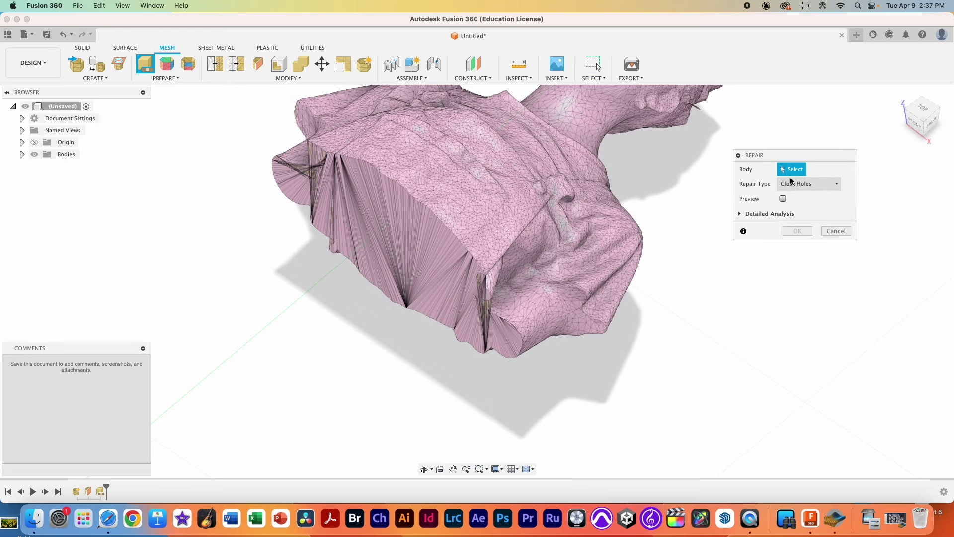
left_click(541, 183)
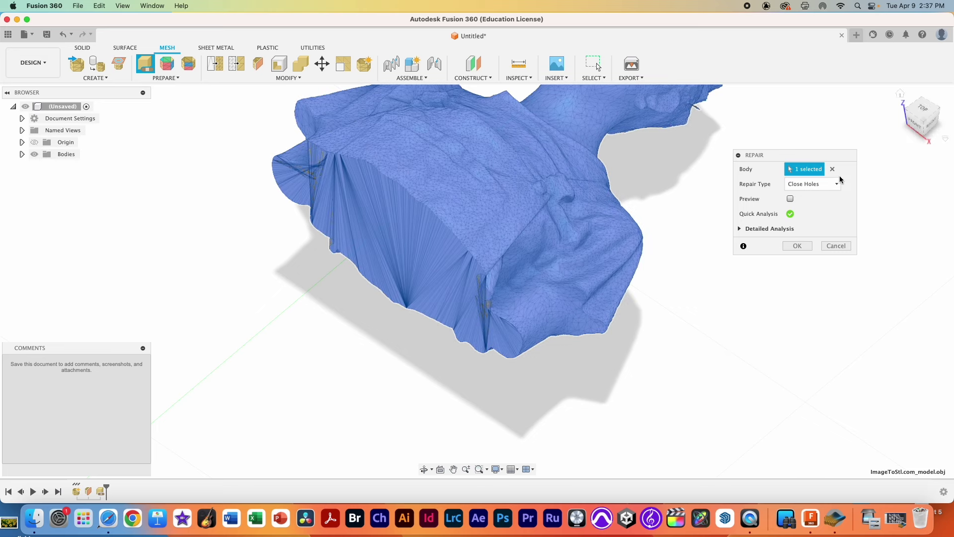
left_click(813, 184)
left_click(805, 228)
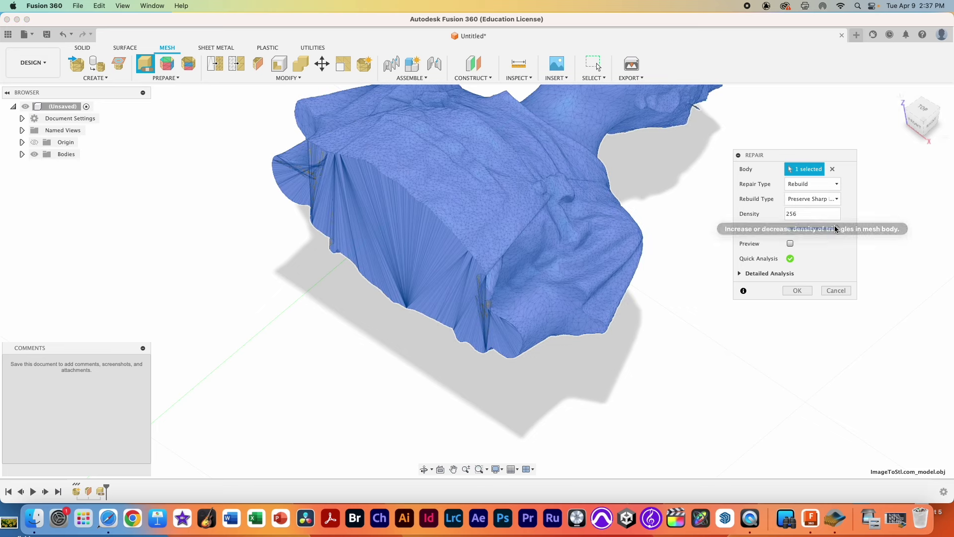
left_click(813, 199)
left_click(792, 223)
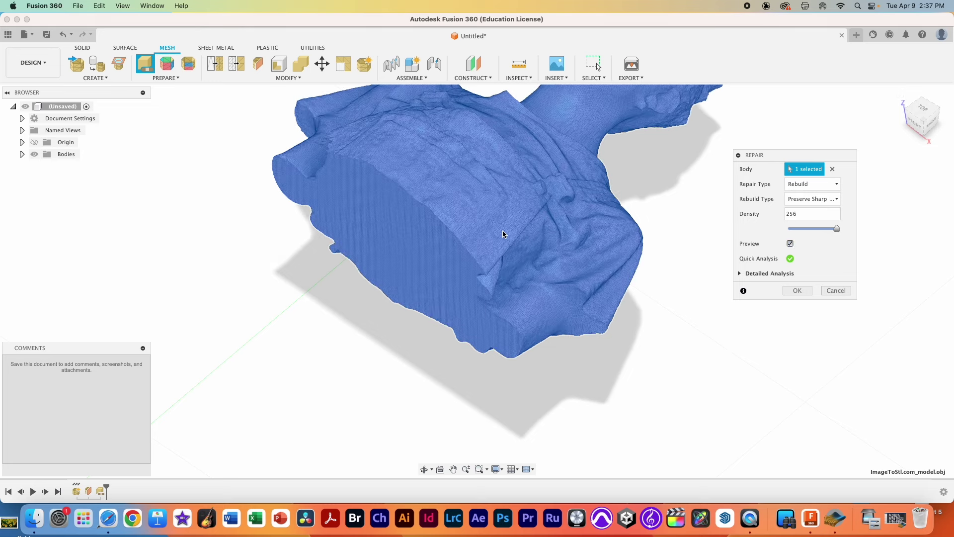
scroll(491, 255, "up", 5)
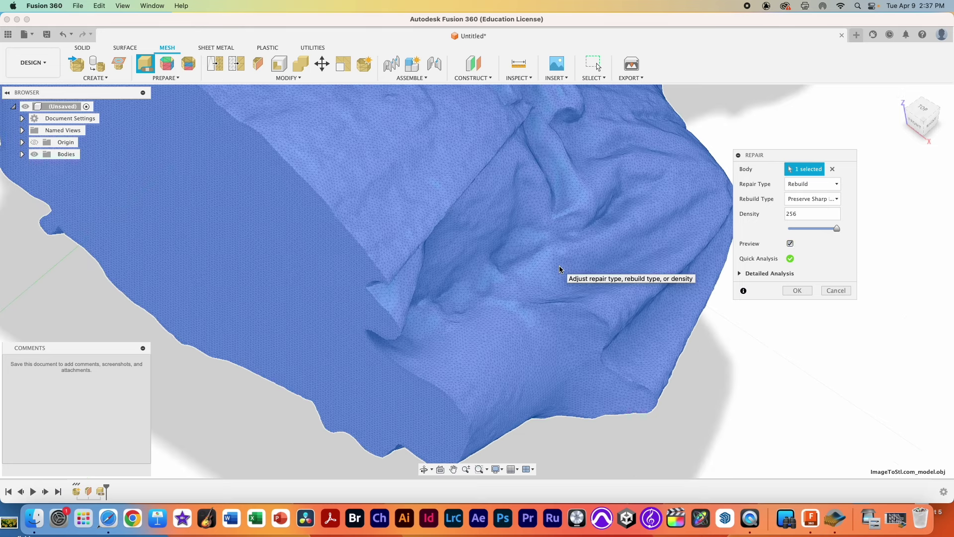
scroll(559, 266, "down", 4)
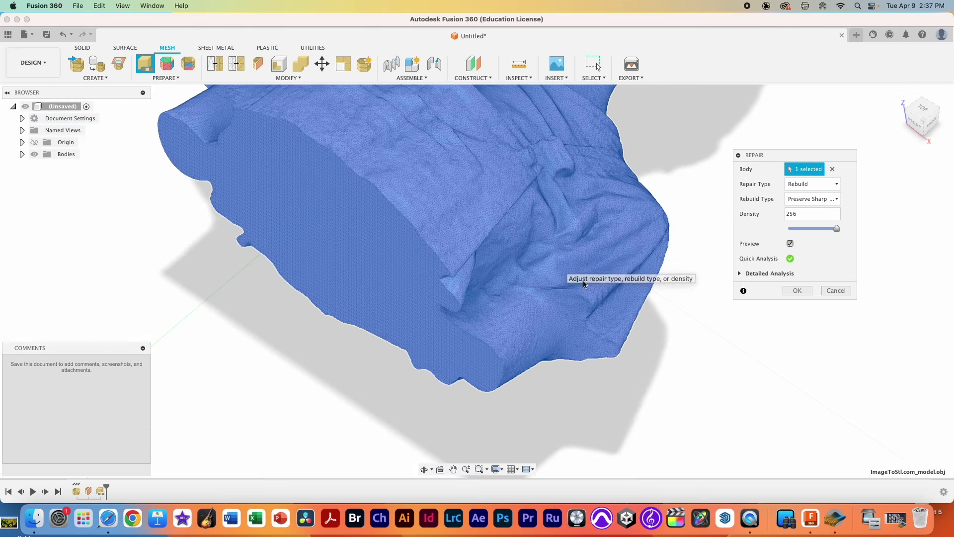
left_click(798, 291)
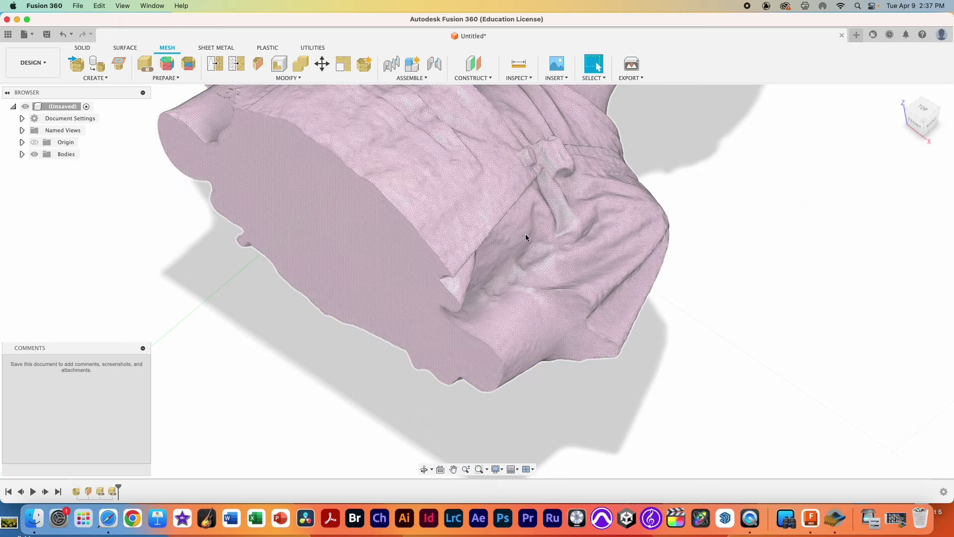
scroll(518, 248, "down", 5)
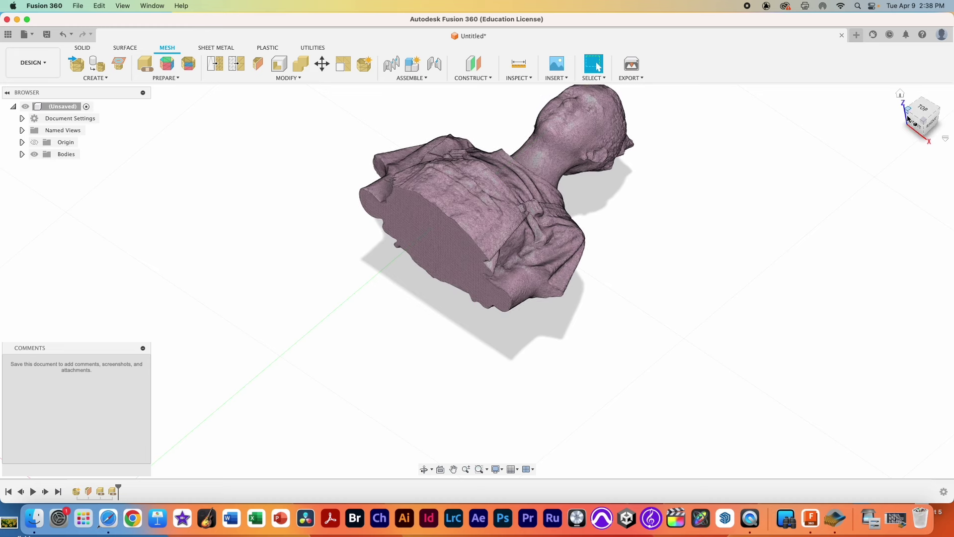
Return the bust to the Home view and bring up the 3D Print export.
left_click(900, 94)
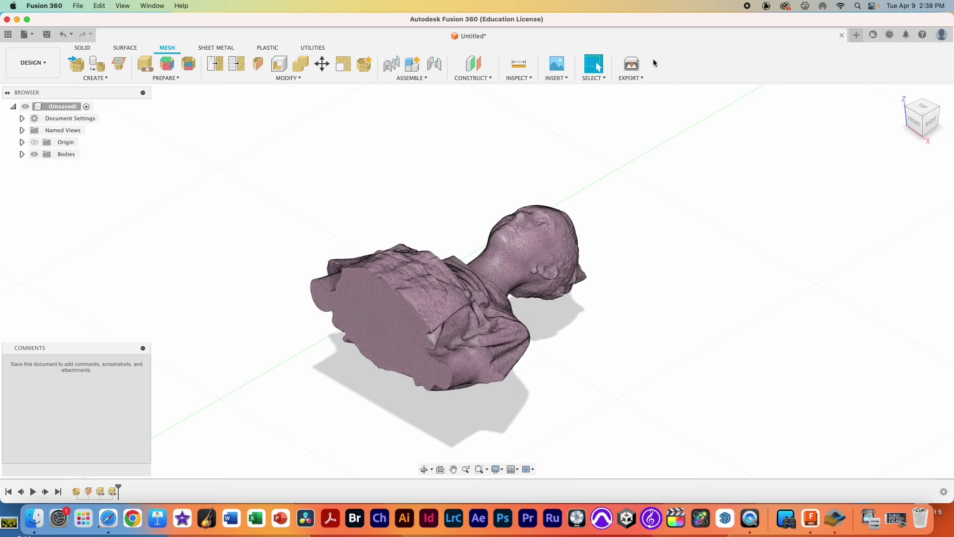
left_click(632, 64)
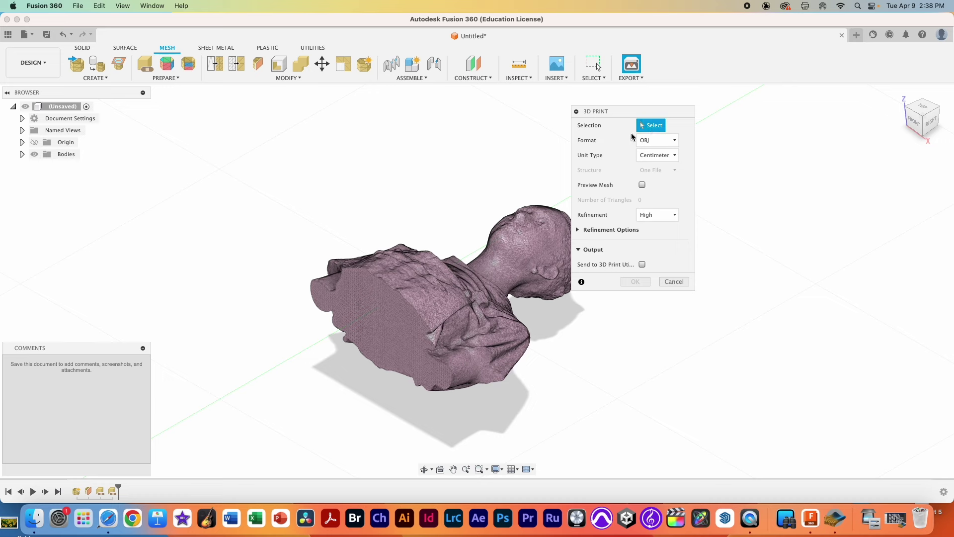
Export the bust mesh as the OBJ file bustTest onto the Desktop.
left_click(537, 209)
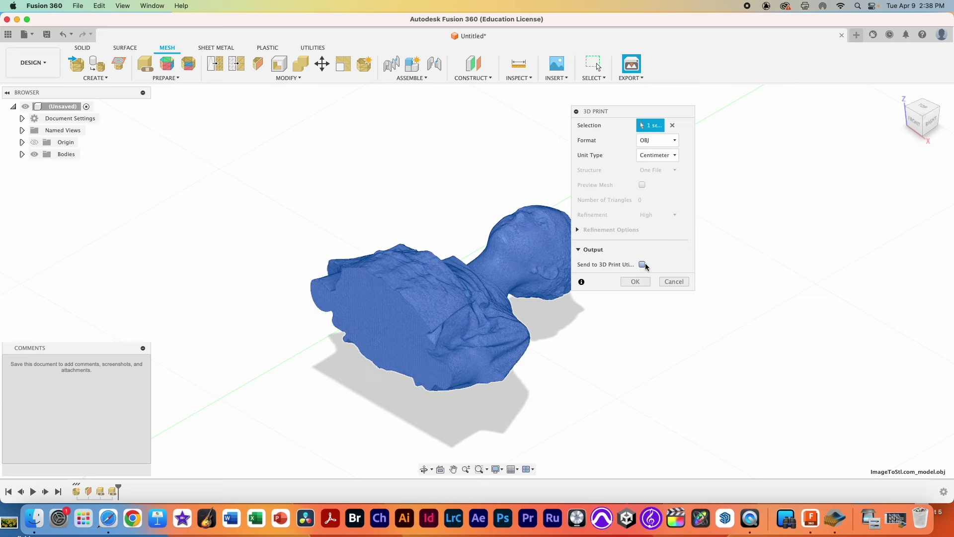
left_click(641, 282)
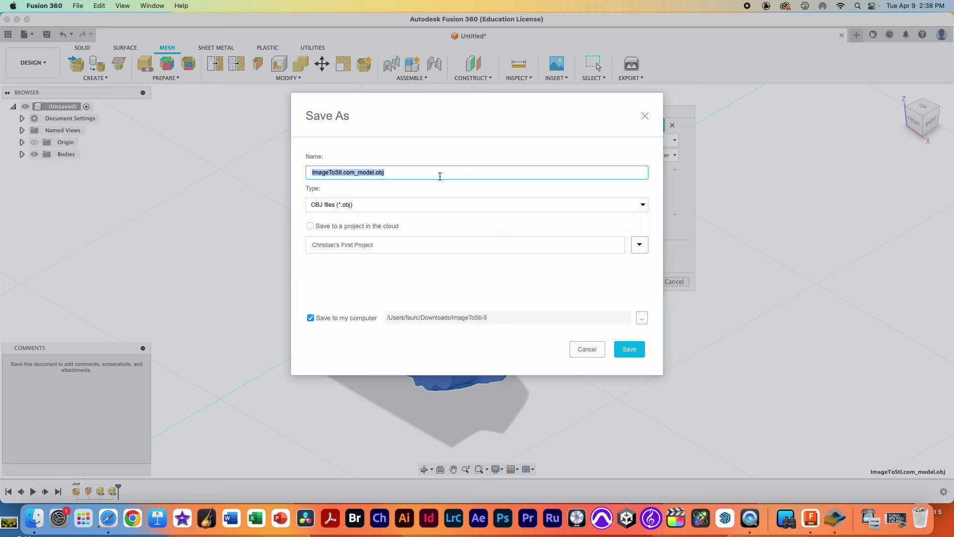
type("bustTest")
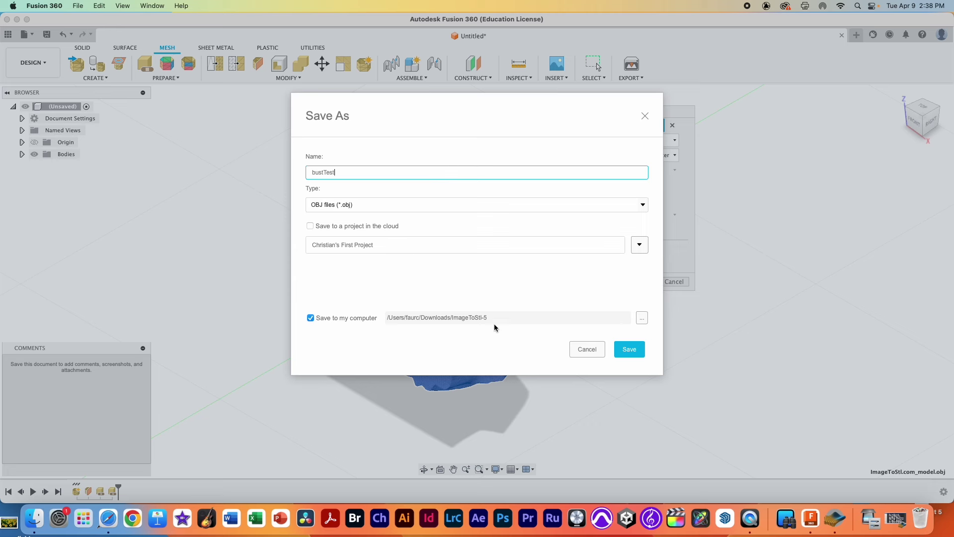
left_click(642, 320)
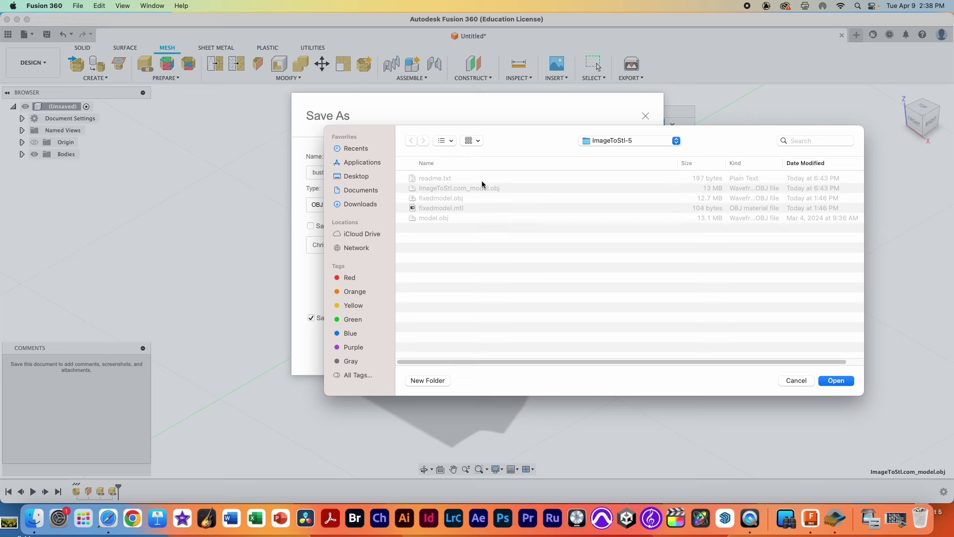
left_click(357, 180)
left_click(837, 381)
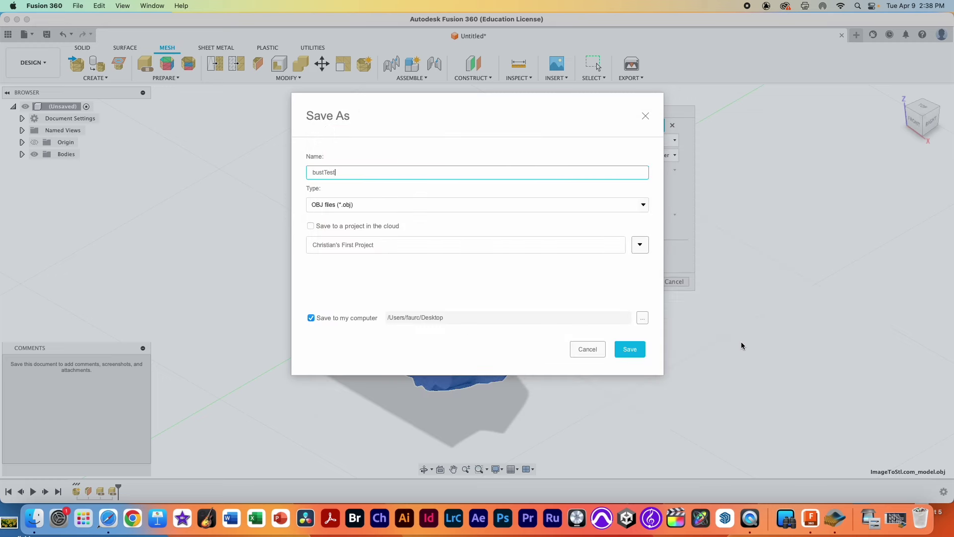
left_click(627, 348)
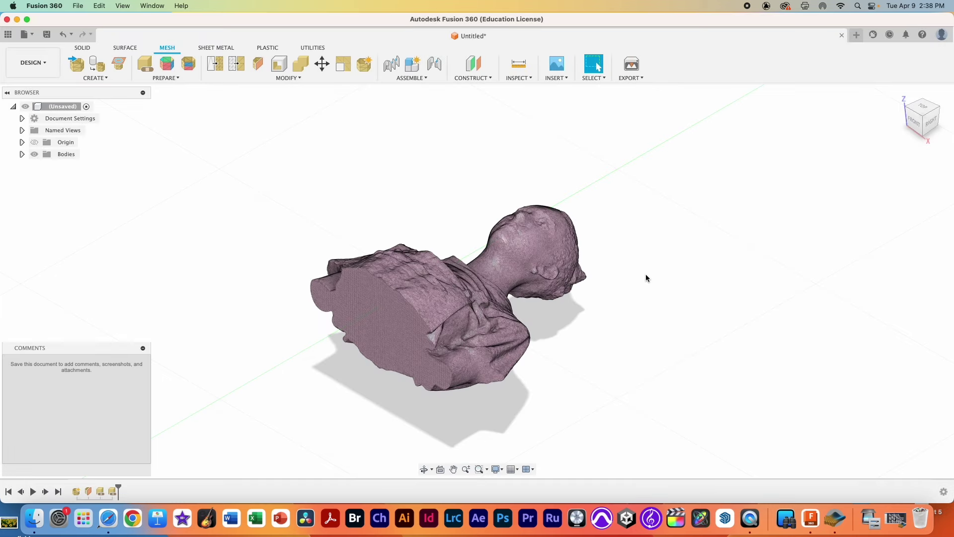
Minimize Fusion 360 and close the old bust project in Slicer without saving.
left_click(17, 20)
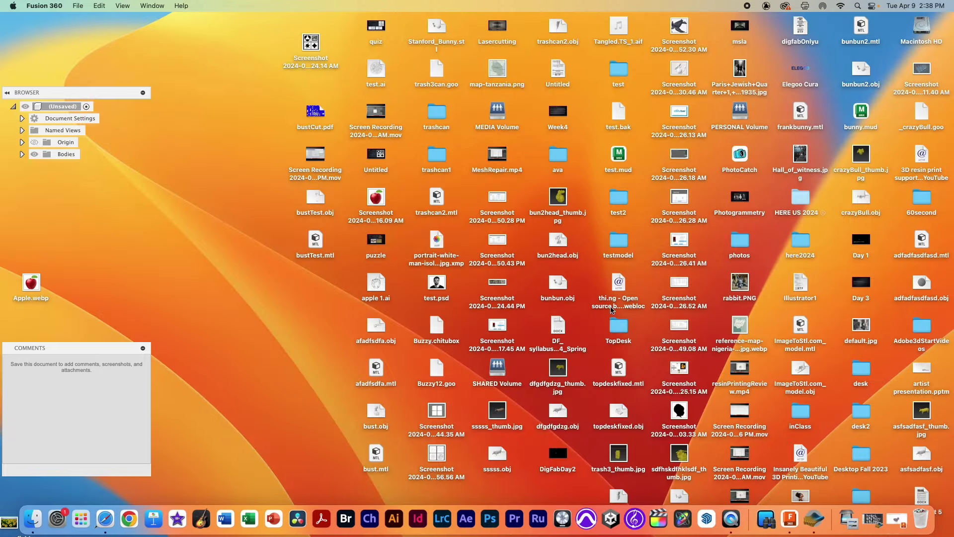
left_click(817, 520)
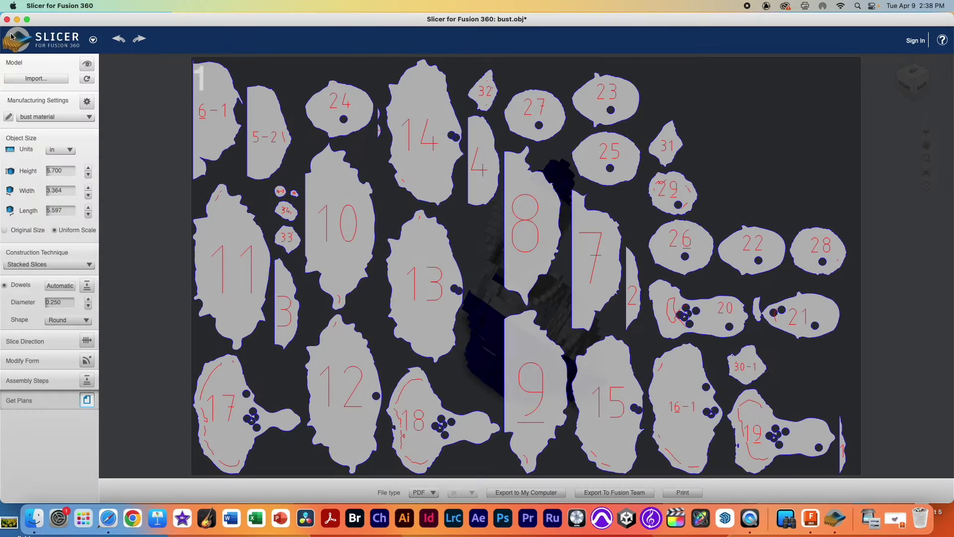
left_click(6, 19)
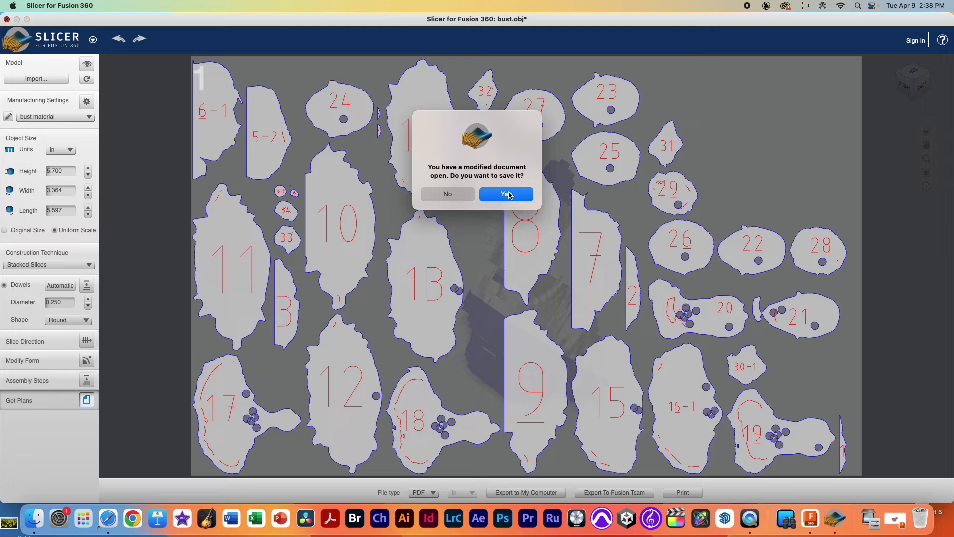
left_click(466, 194)
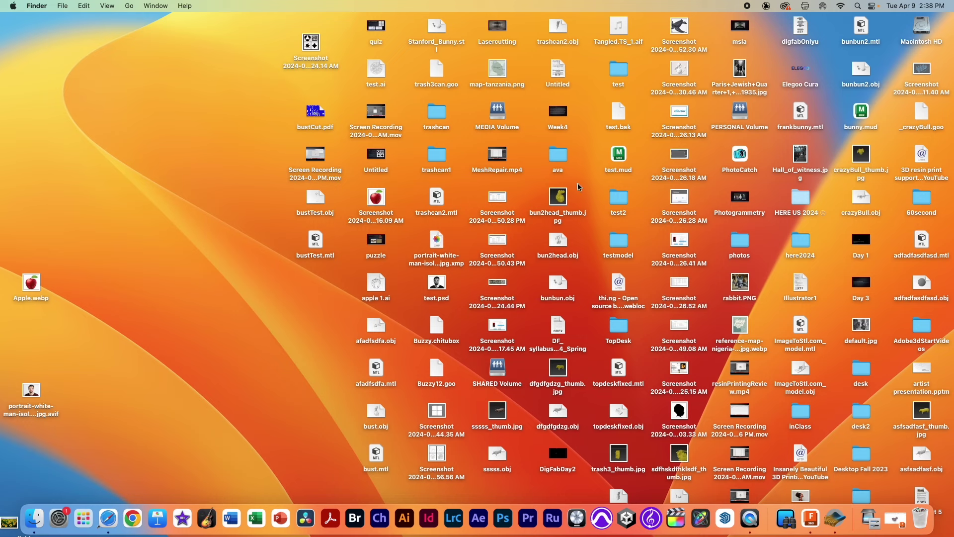
Relaunch Slicer for Fusion 360 from Macintosh HD > Applications.
double_click(921, 27)
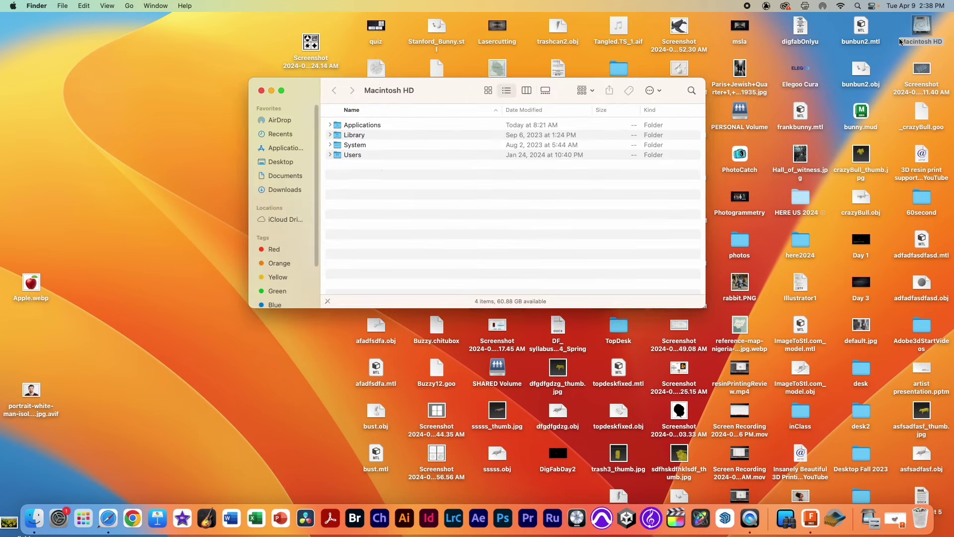
left_click(286, 148)
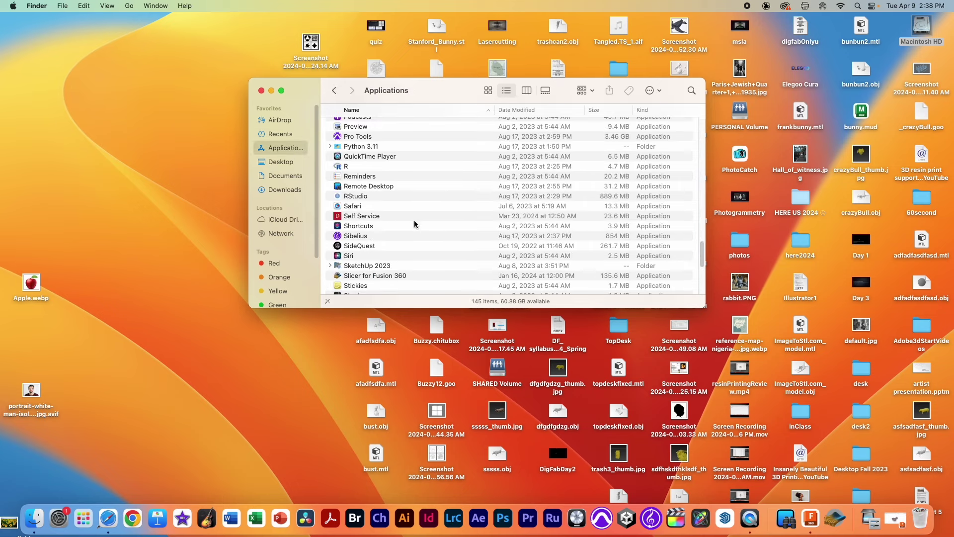
left_click(377, 279)
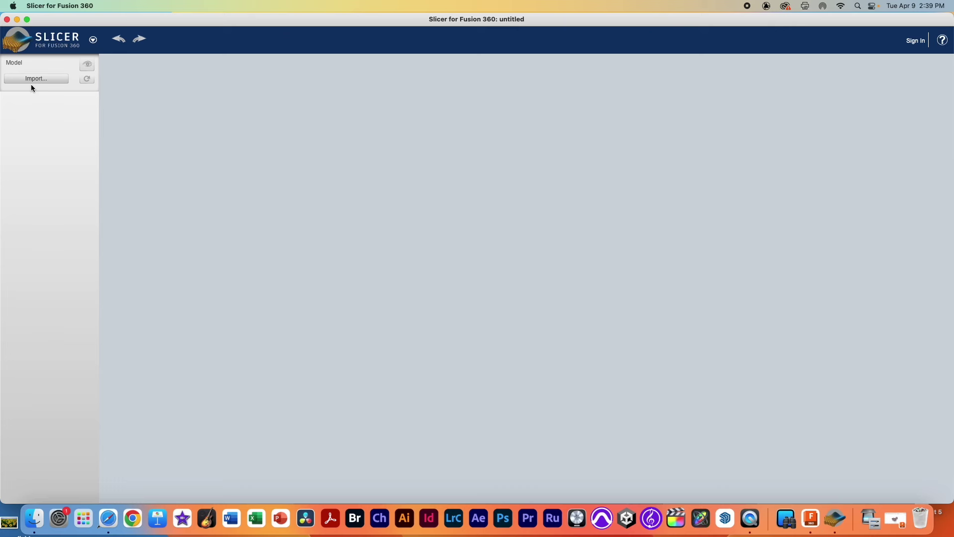
Import bustTest.obj into the slicer and turn the bust's face forward.
left_click(42, 80)
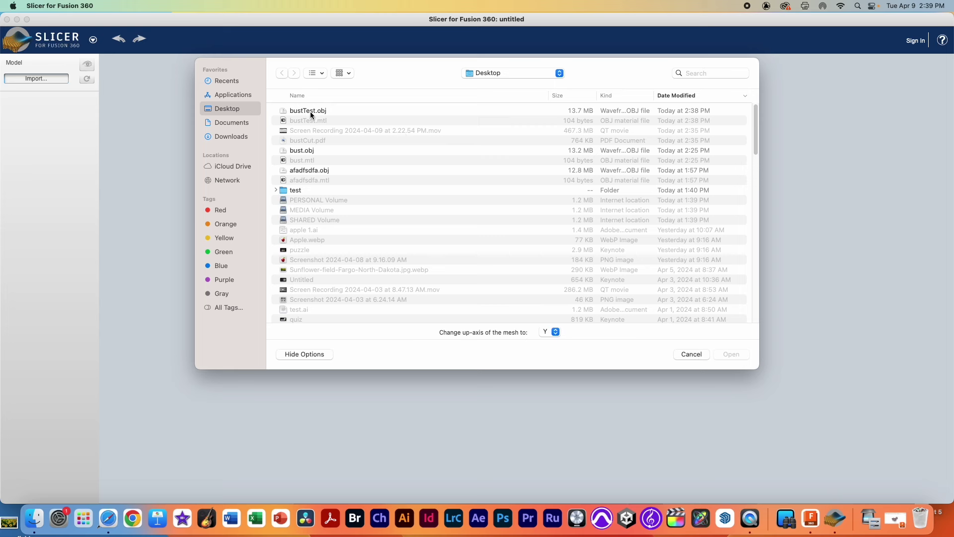
left_click(292, 114)
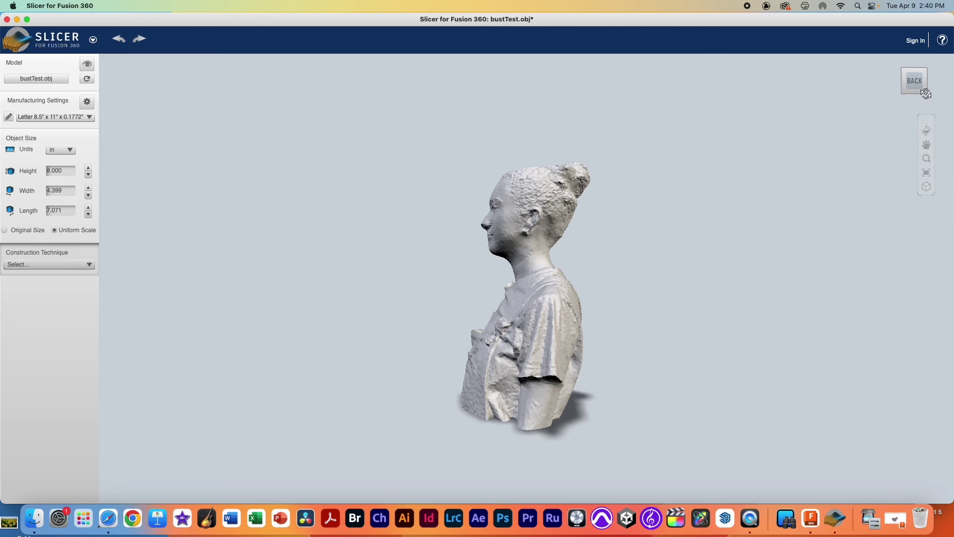
left_click_drag(591, 238, 578, 202)
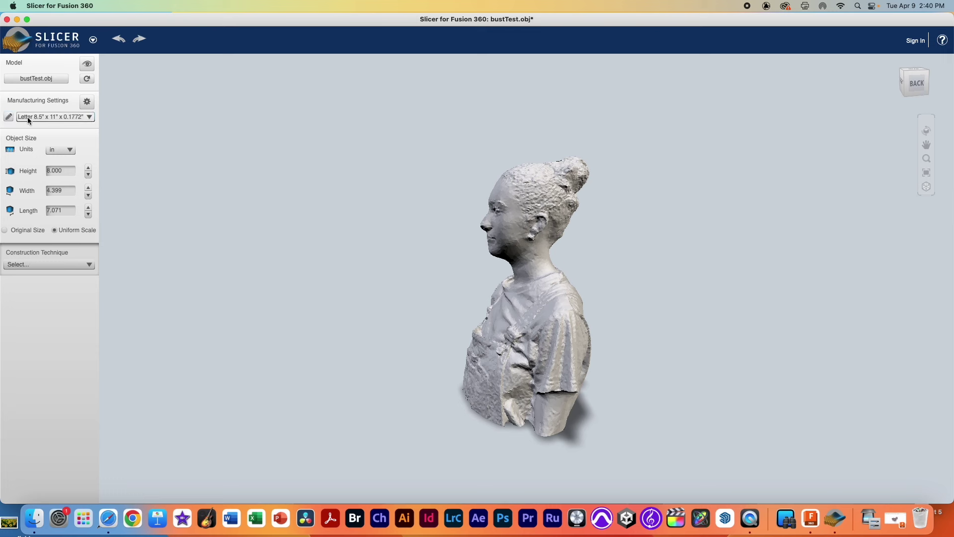
Choose the Legal 8.5 x 14 in sheet preset and open the material presets editor.
left_click(28, 117)
left_click(41, 113)
left_click(49, 117)
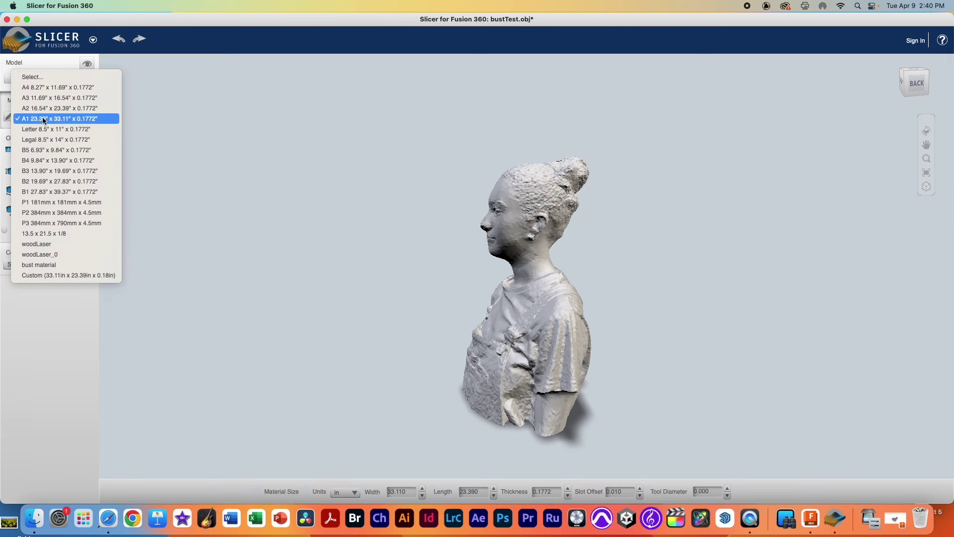
left_click(49, 139)
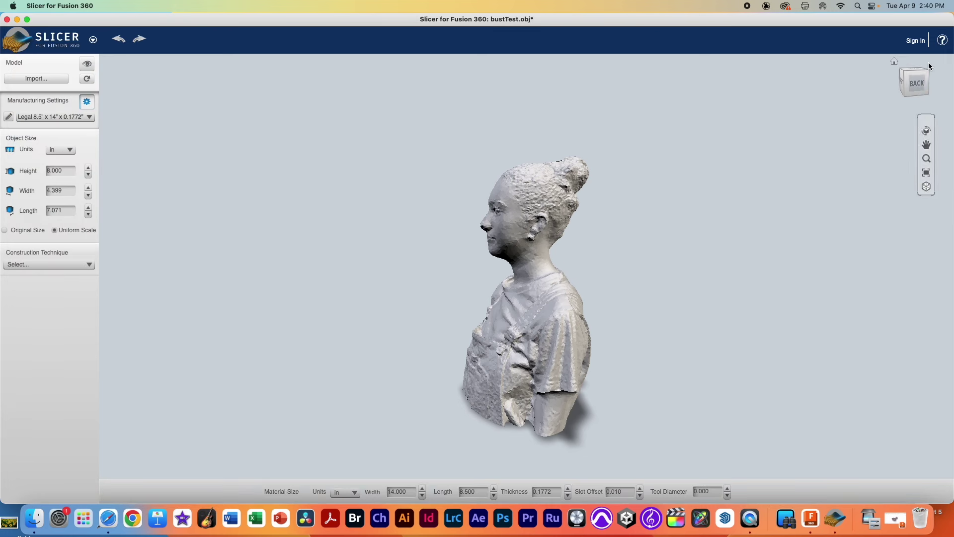
left_click(8, 116)
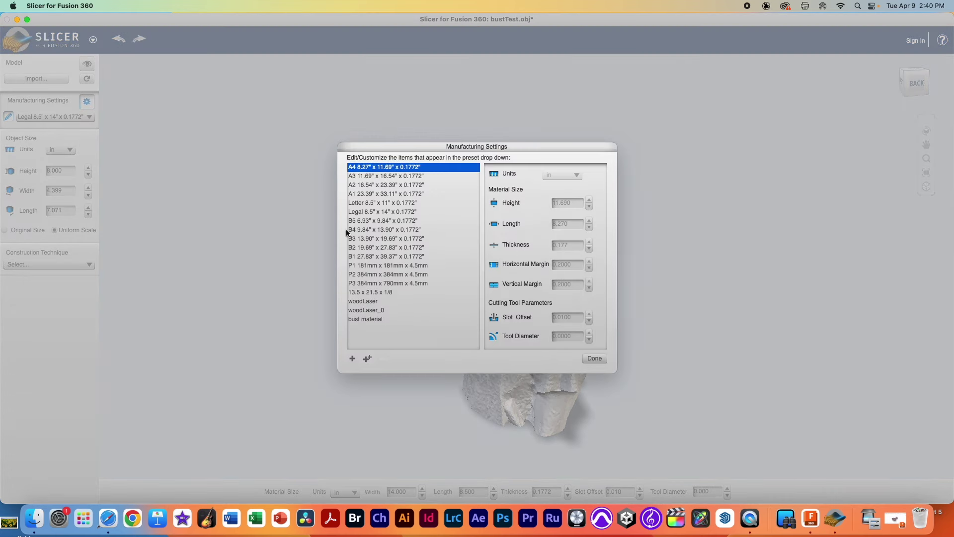
Add a preset named bustTest: height 13.5, length 21.5, thickness 0.1, tool diameter 0.001 in.
left_click(353, 359)
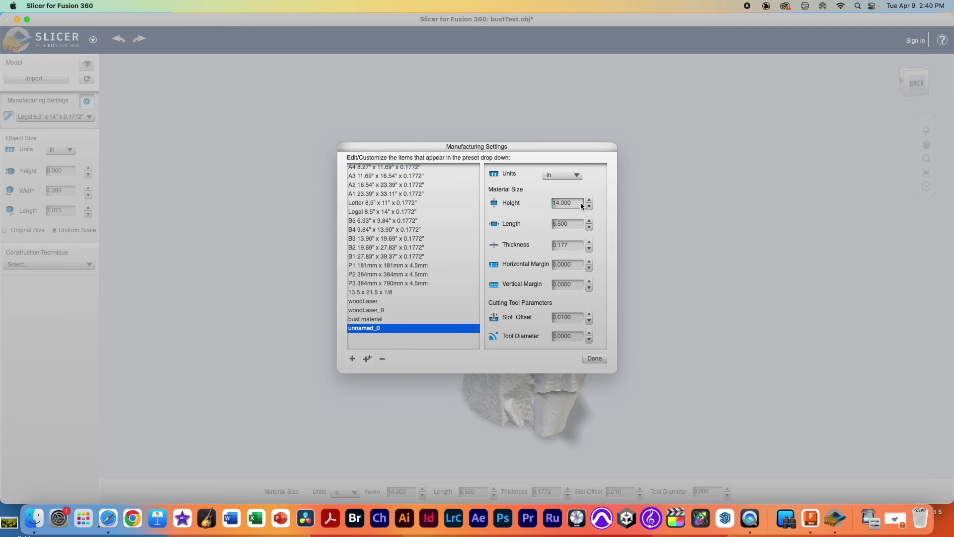
left_click_drag(580, 202, 550, 207)
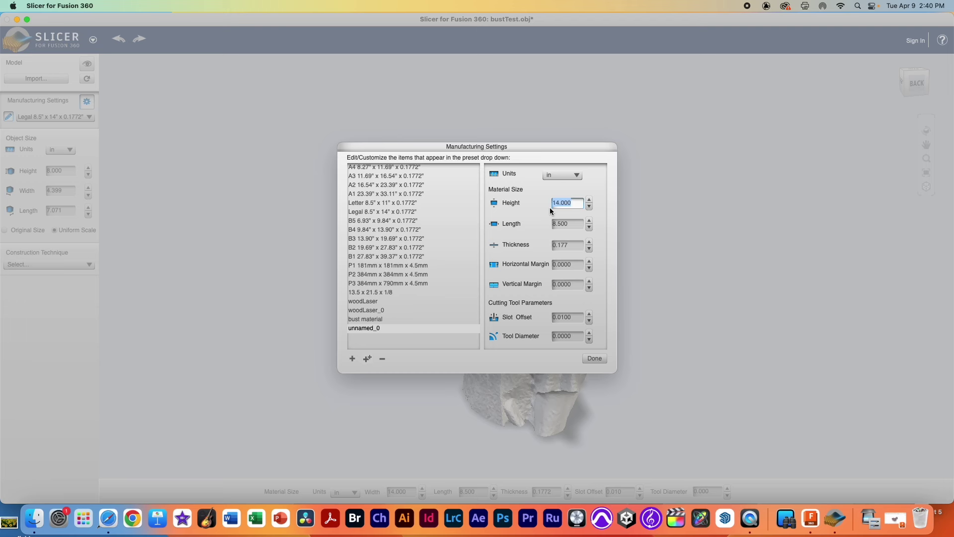
type("13.5")
key("Return")
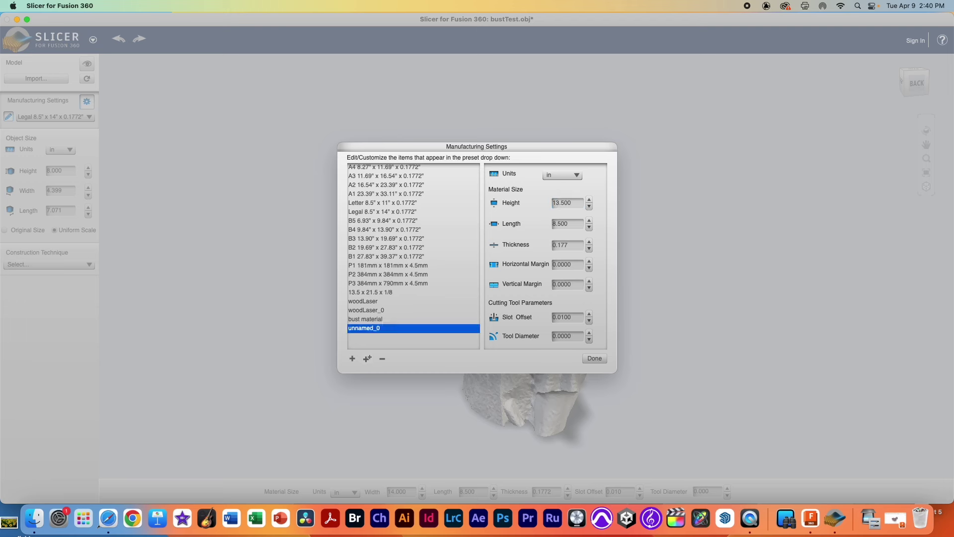
key("Return")
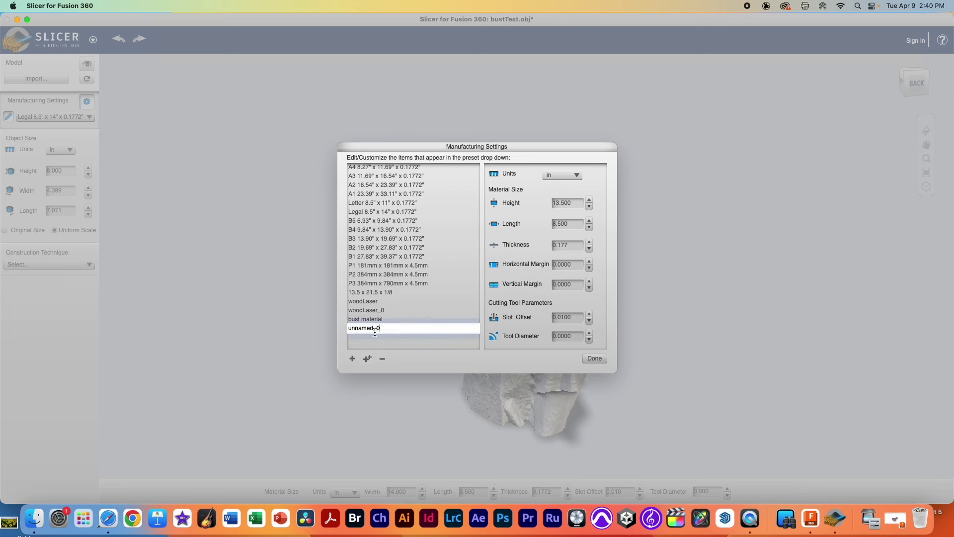
type("bustTest")
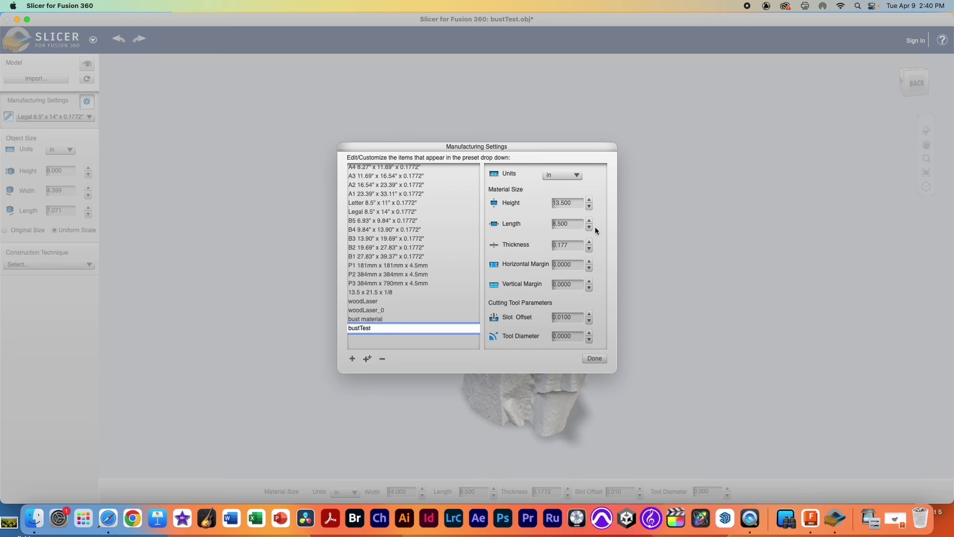
left_click(579, 199)
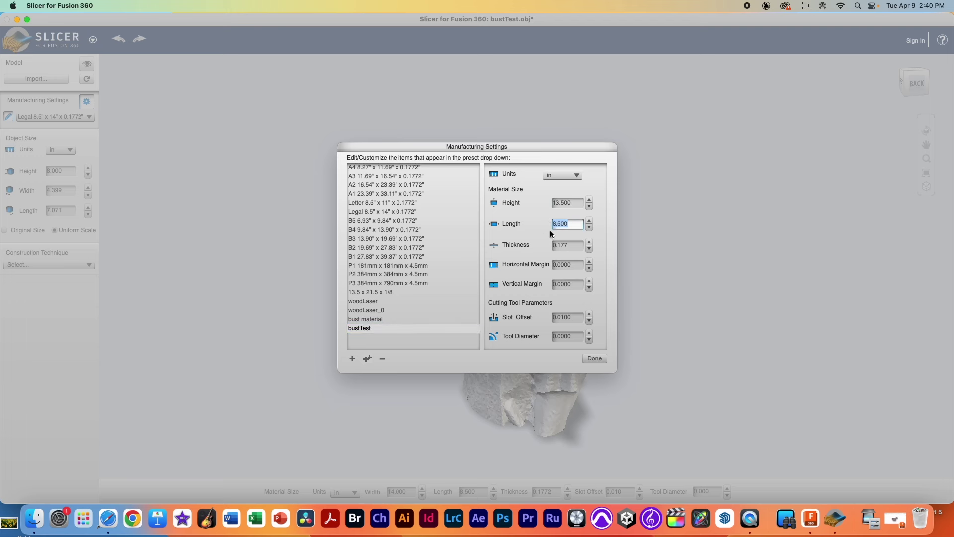
type("21.5")
key("Tab")
type(".1")
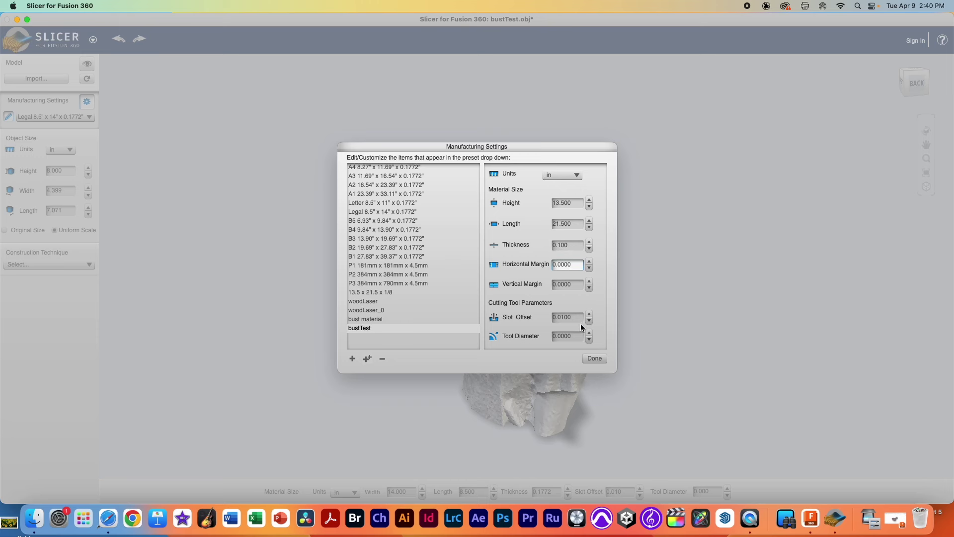
double_click(555, 318)
key("BackSpace")
key("BackSpace")
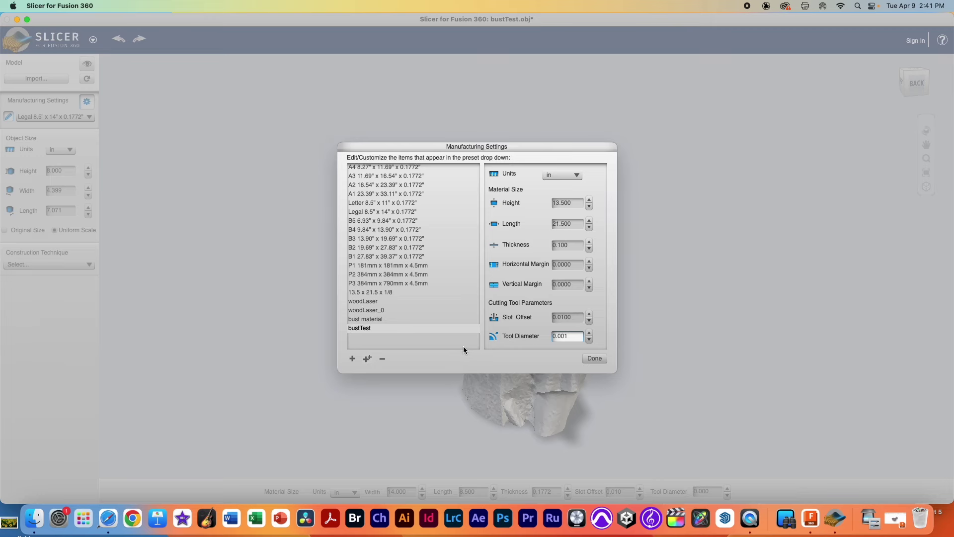
Apply the bustTest material preset and slice the bust with the Stacked Slices technique.
left_click(595, 358)
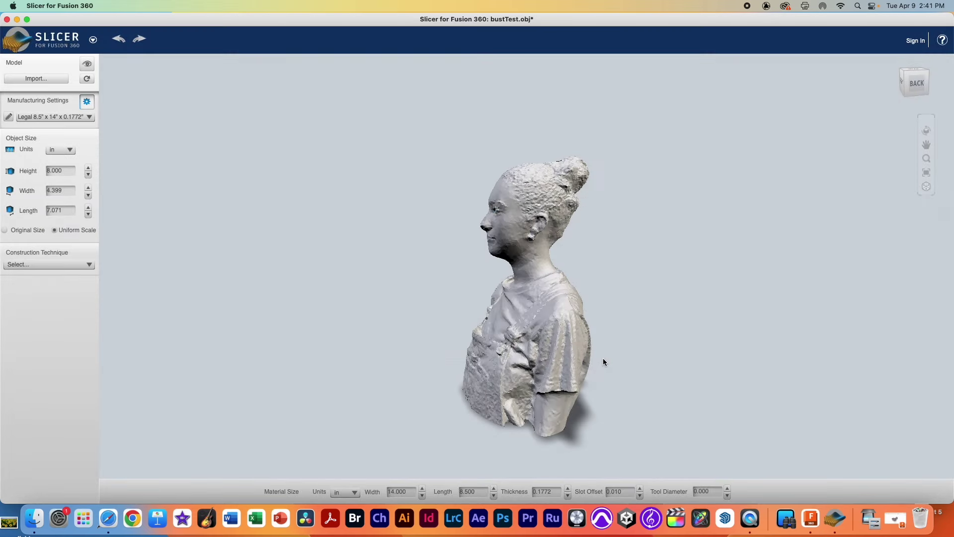
left_click(64, 118)
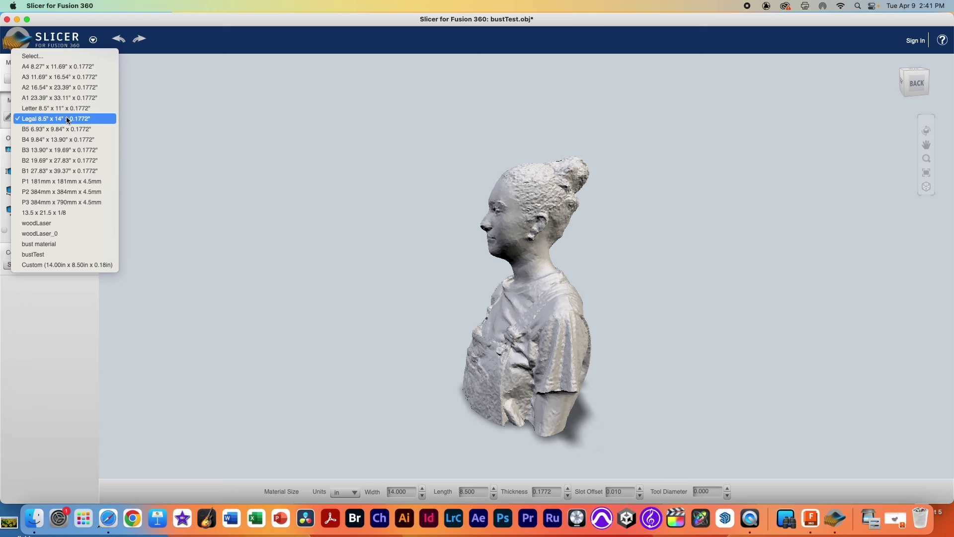
left_click(61, 254)
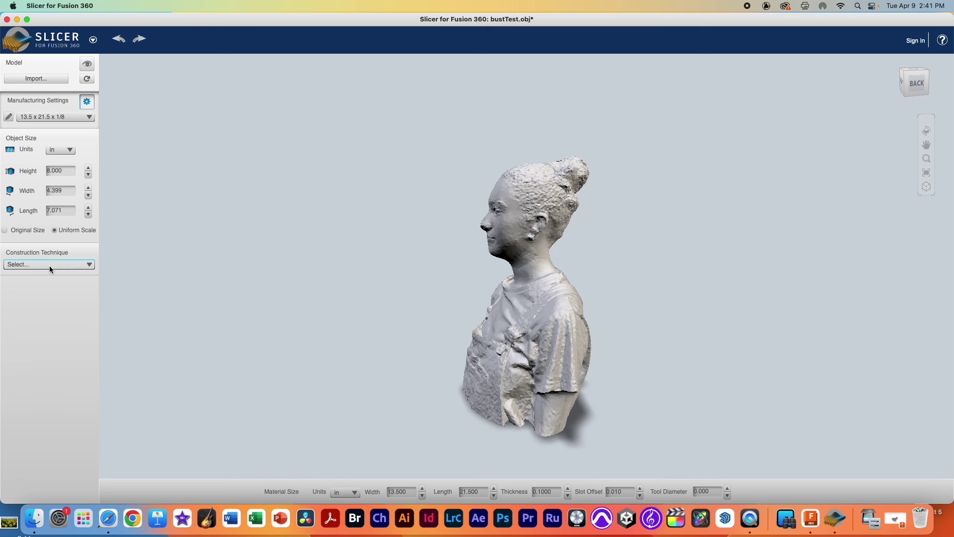
left_click(76, 264)
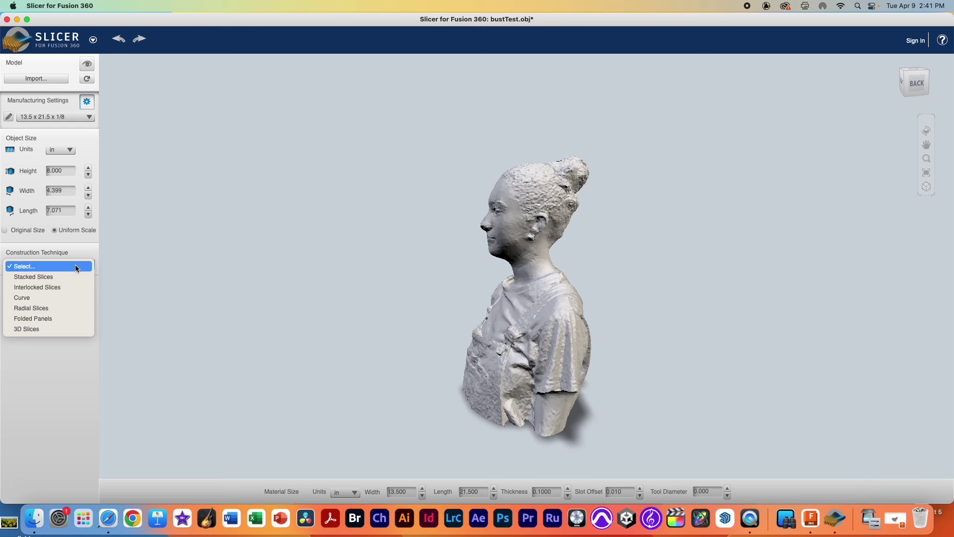
left_click(47, 277)
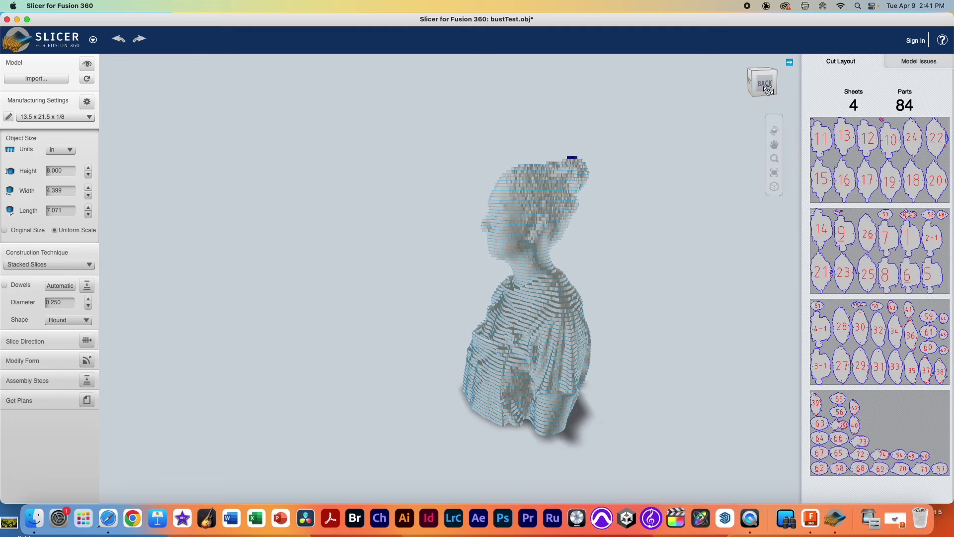
left_click_drag(768, 89, 753, 91)
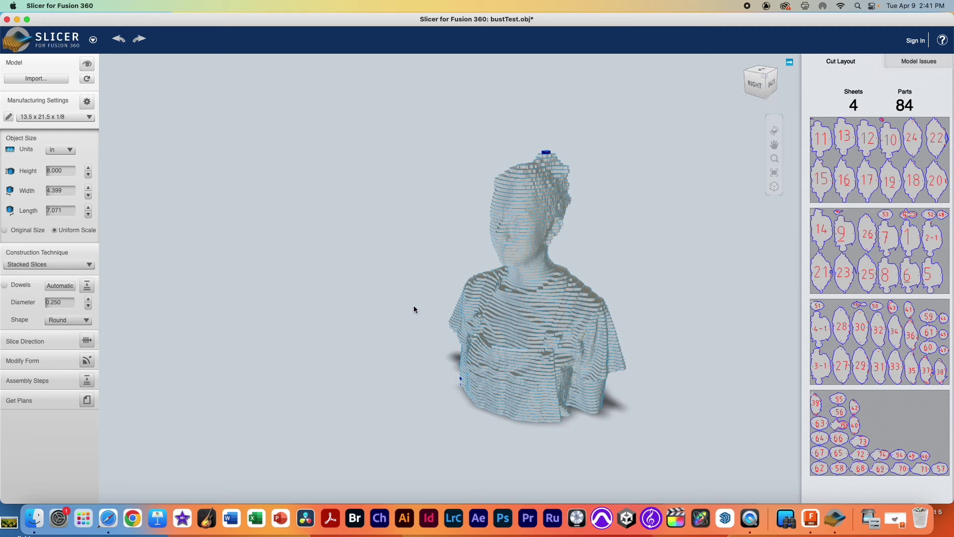
left_click(53, 168)
Set the bust's height to 5 in.
type("5")
key("Return")
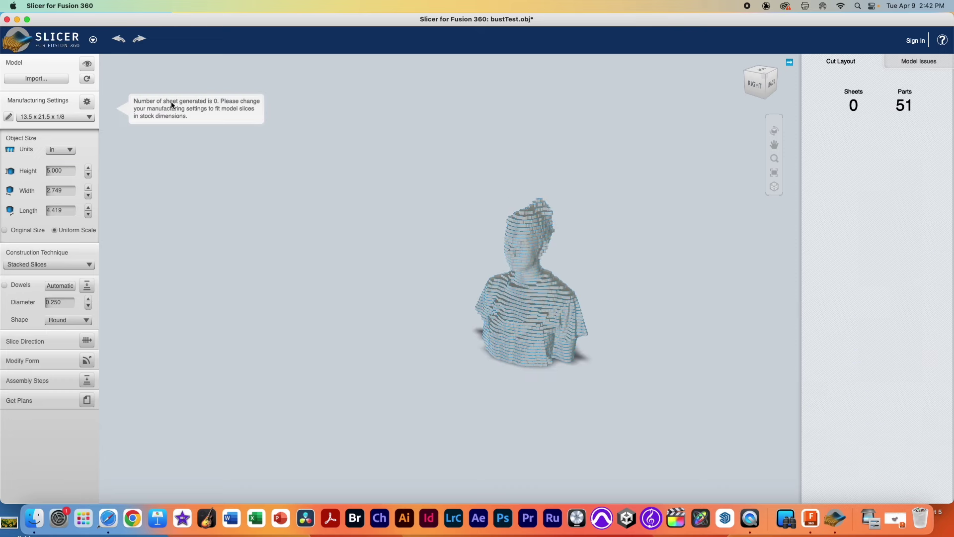
left_click(46, 171)
left_click_drag(43, 170, 75, 173)
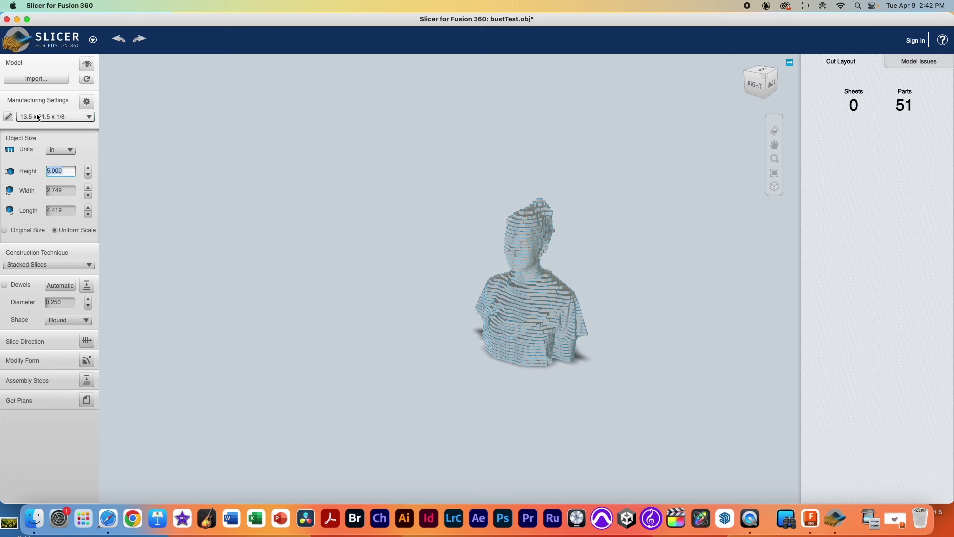
Reapply the bustTest material and step the height up to 5.300 in, rebuilding the slices.
left_click(78, 117)
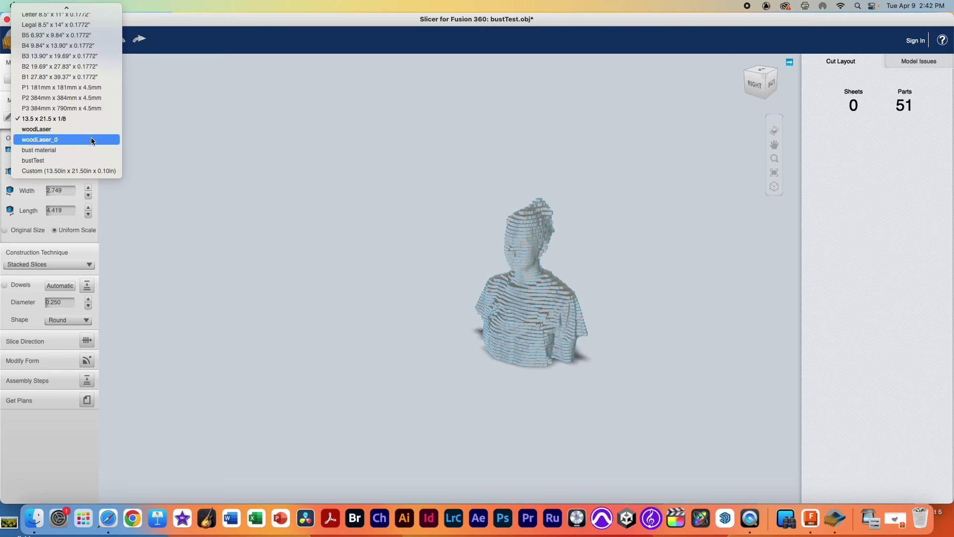
left_click(85, 158)
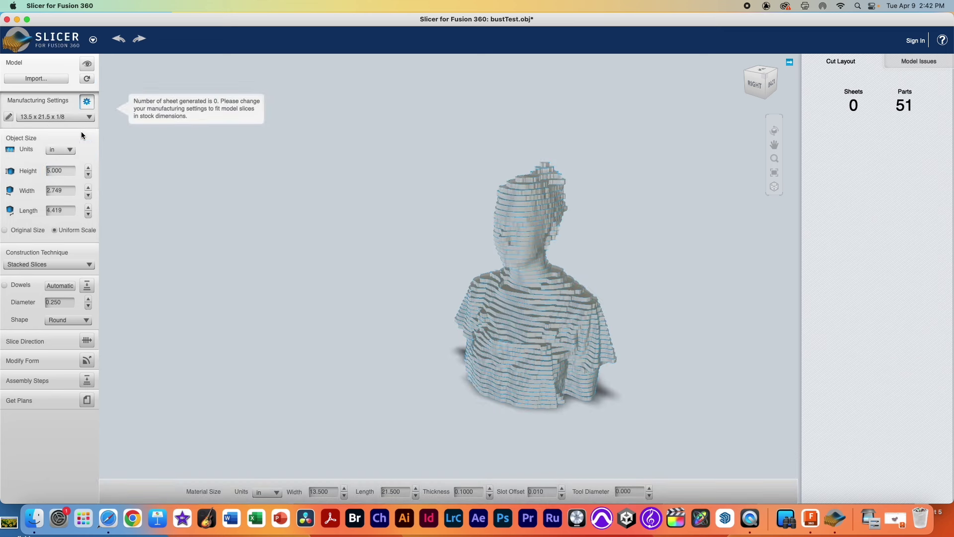
left_click(89, 168)
left_click(88, 168)
left_click(912, 150)
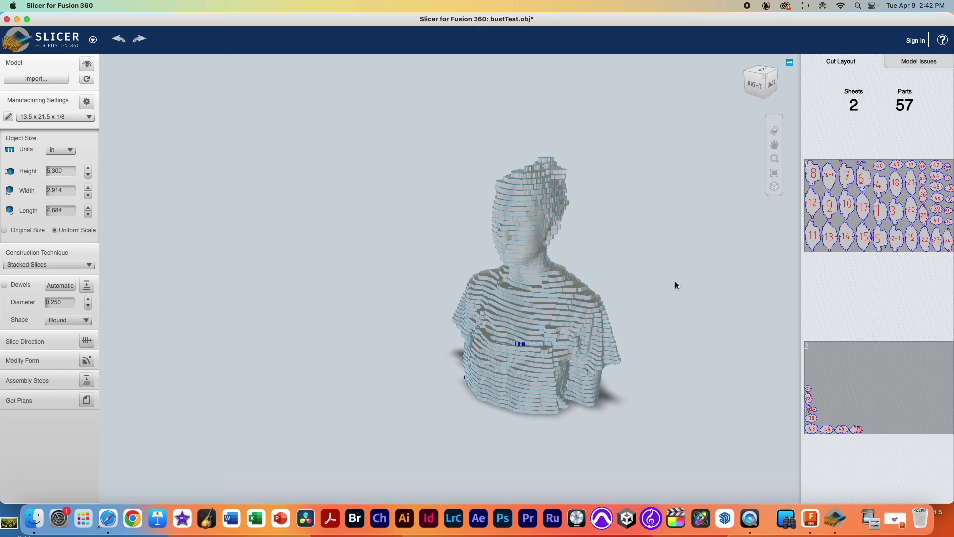
left_click(82, 268)
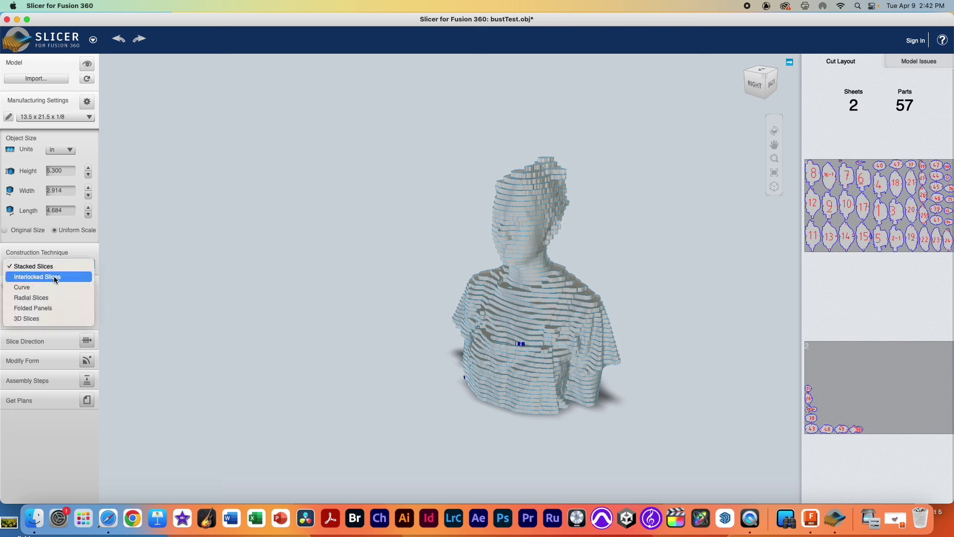
Try Interlocked Slices, checking from the right, then Curve construction.
left_click(61, 277)
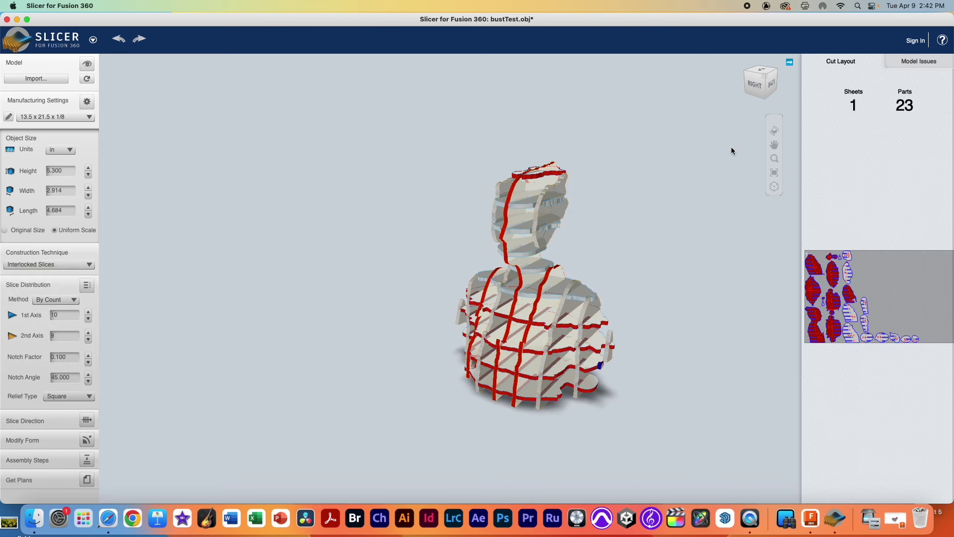
left_click(771, 83)
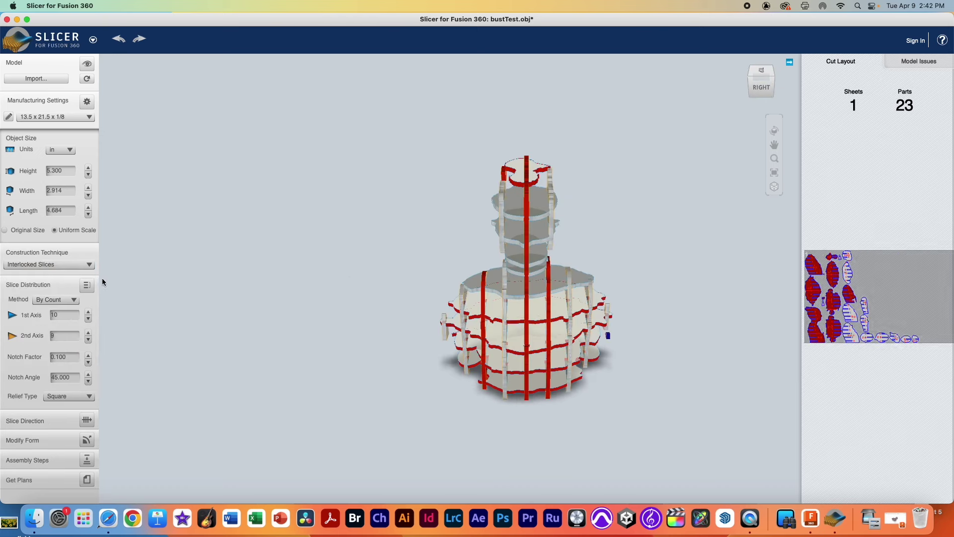
left_click(72, 267)
left_click(71, 276)
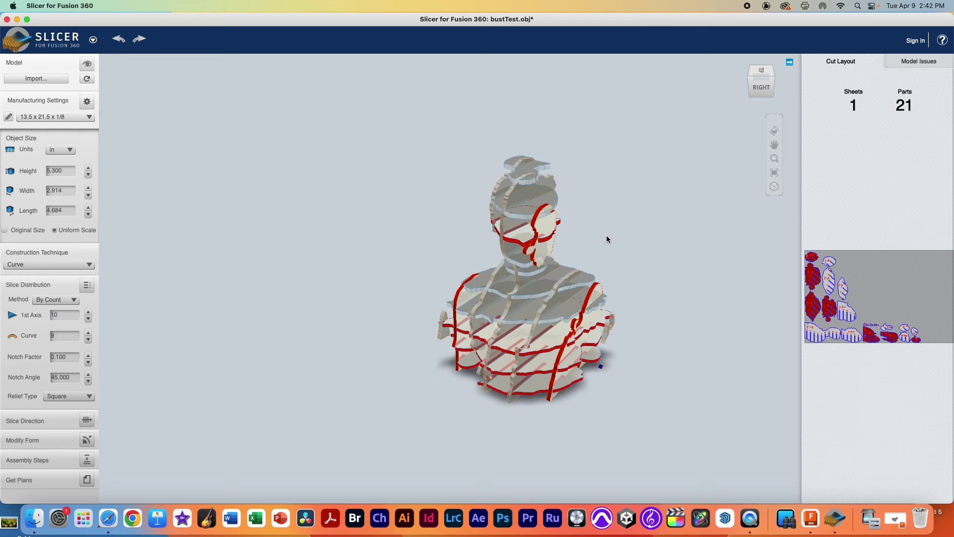
Switch the bust to Radial Slices and orbit to check it from the right-back.
left_click(49, 264)
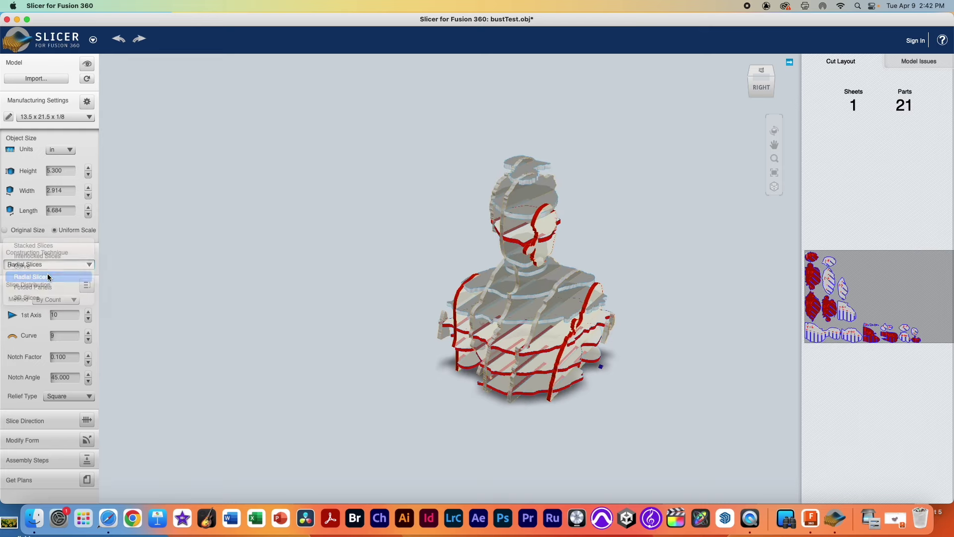
left_click(50, 277)
left_click(770, 72)
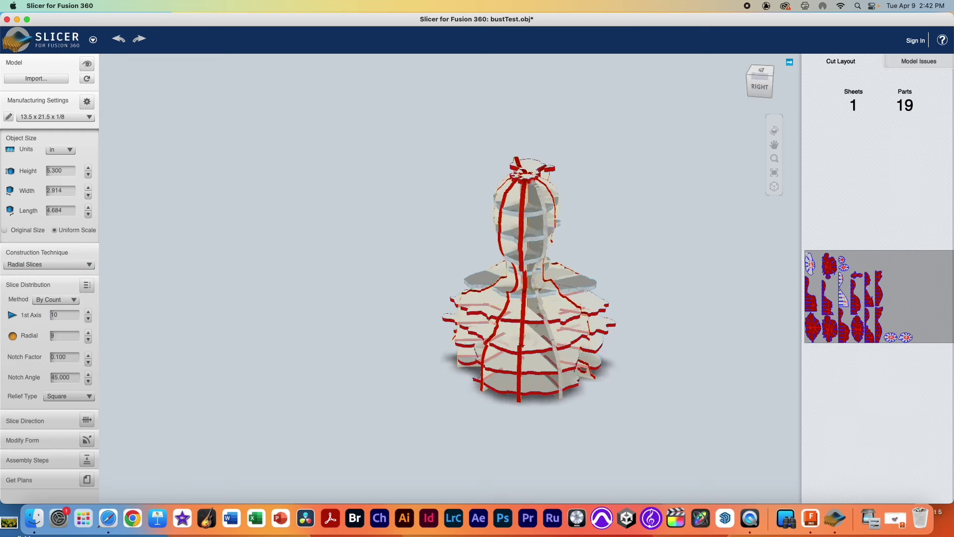
left_click_drag(756, 79, 770, 85)
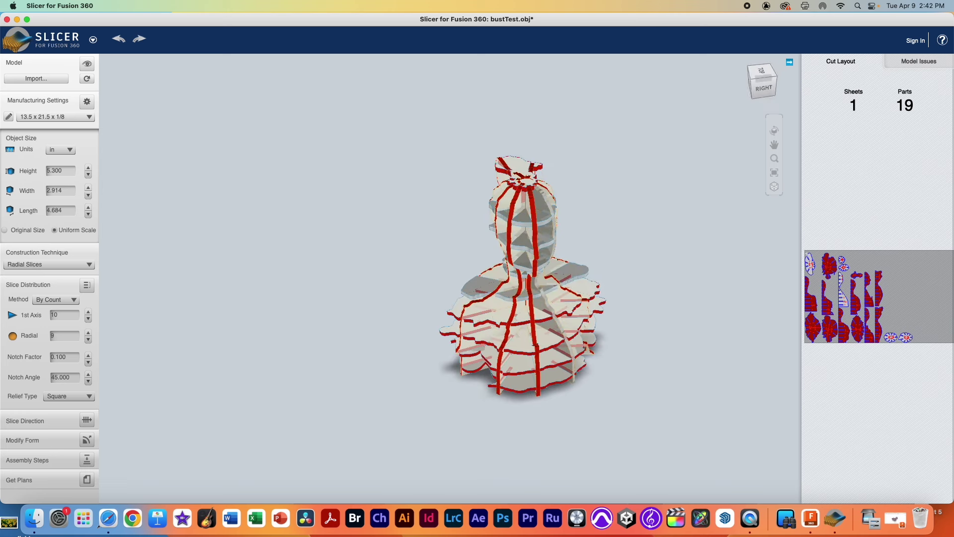
left_click(77, 265)
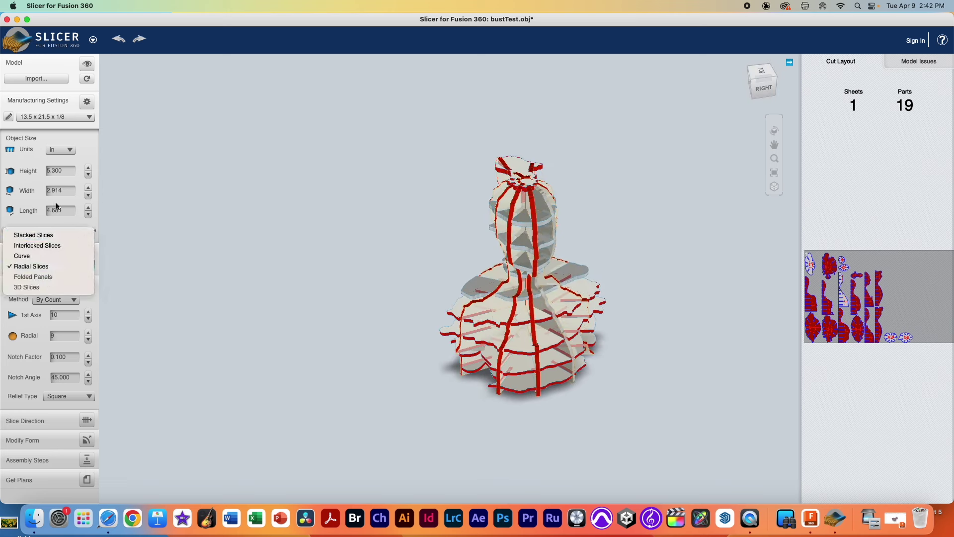
Switch to Folded Panels, view the bust from above, and keep Diamond joints.
left_click(32, 276)
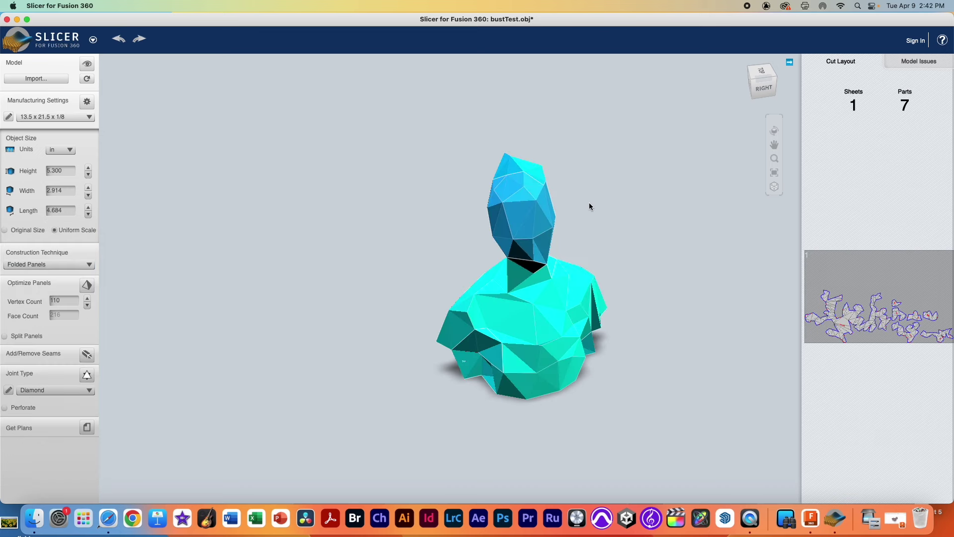
left_click_drag(768, 88, 680, 212)
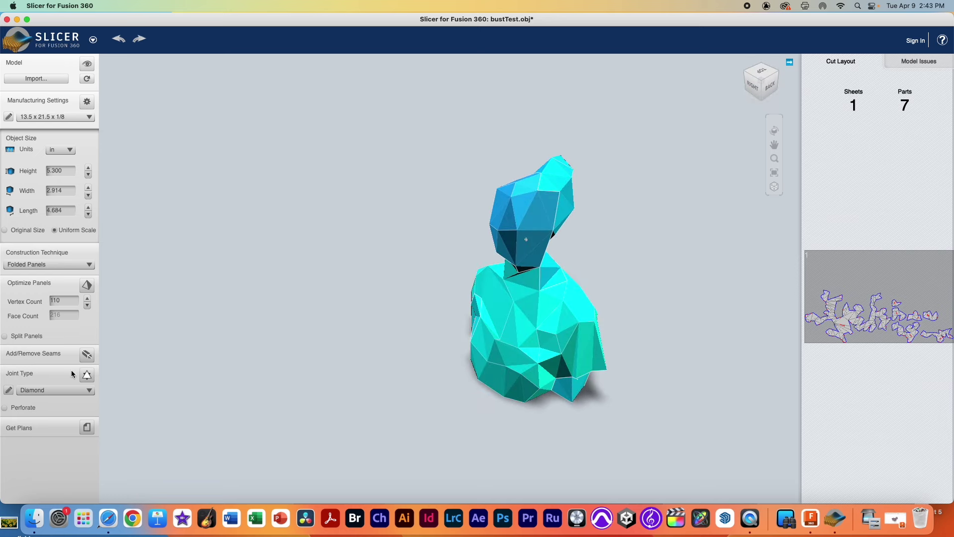
left_click(89, 390)
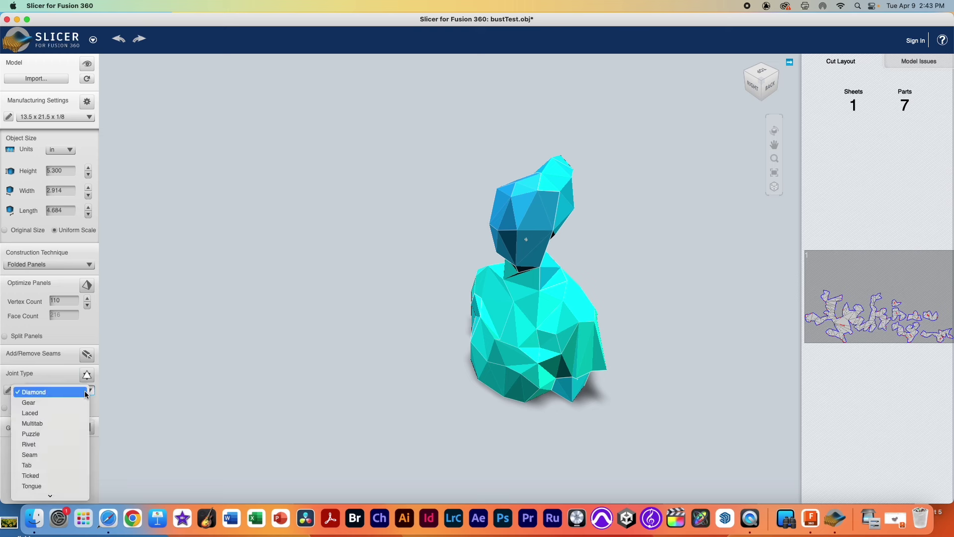
left_click(82, 334)
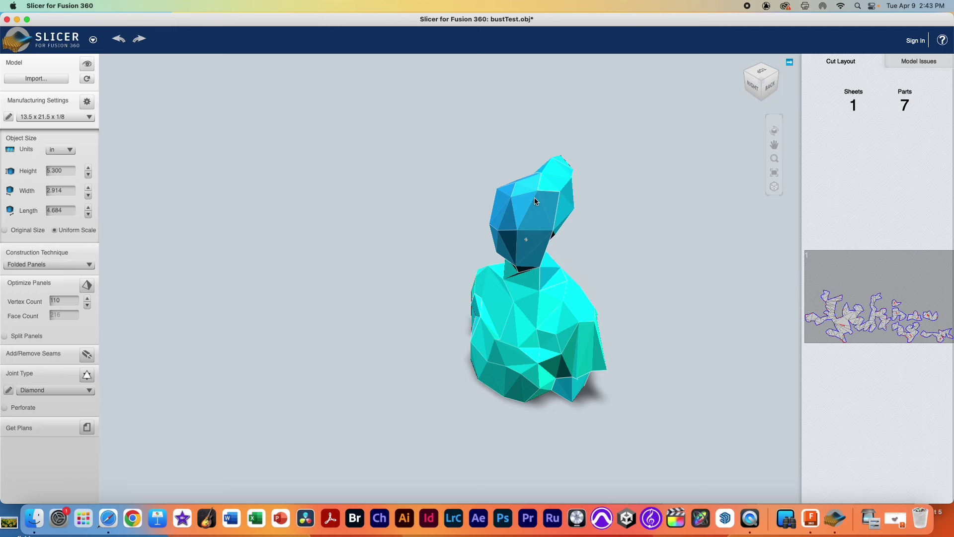
Preview the full cut layout of sheet 1, then orbit to a right-back view.
left_click(839, 323)
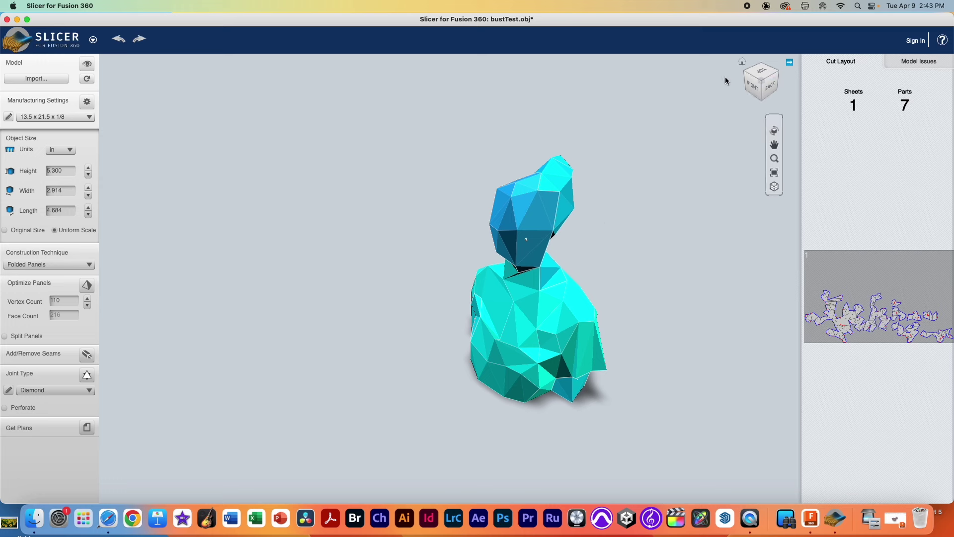
left_click(762, 81)
left_click_drag(497, 268, 351, 256)
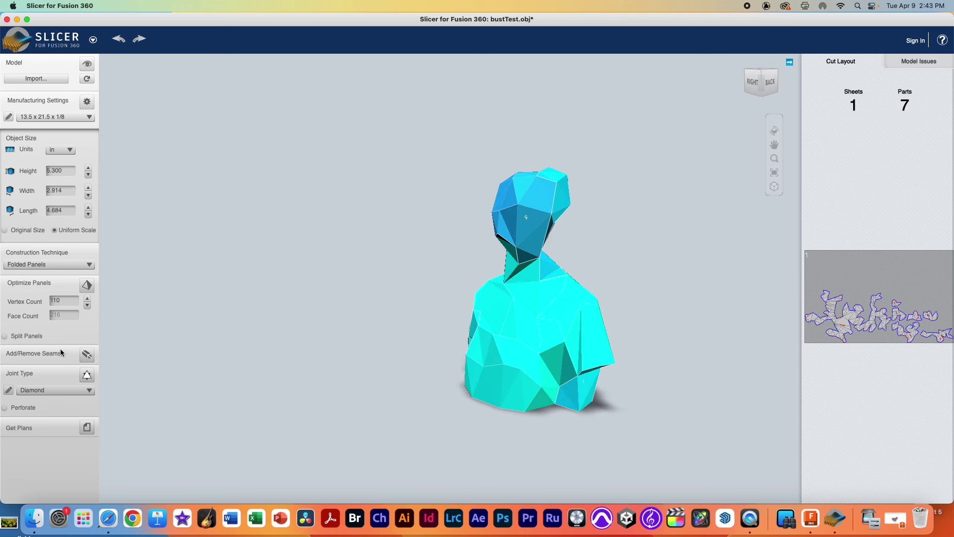
left_click(52, 265)
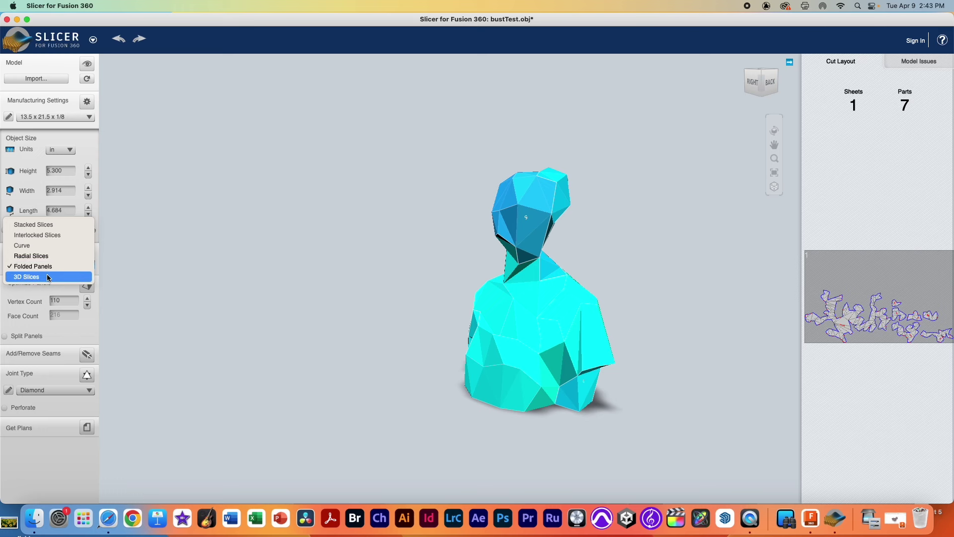
Return to Stacked Slices and rotate the slice direction until slices run vertically.
left_click(62, 229)
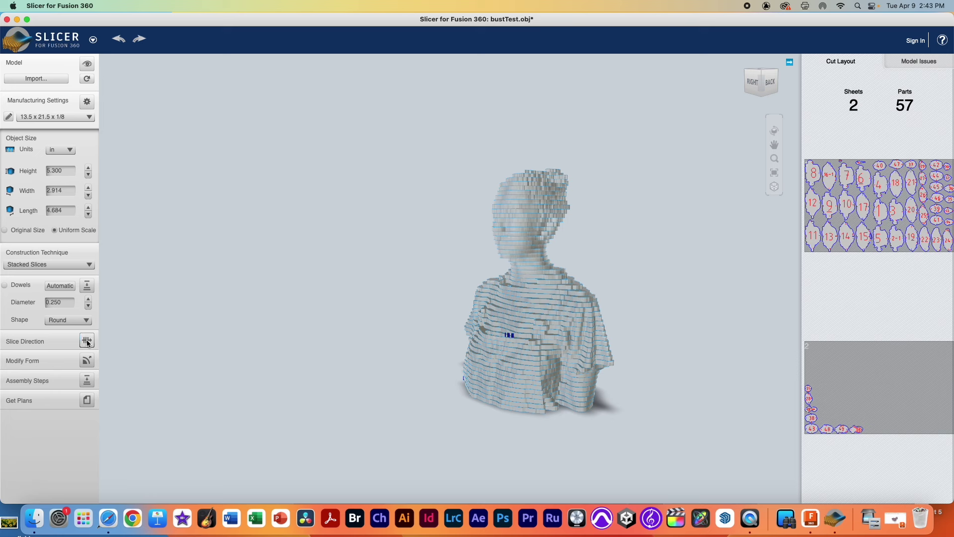
left_click(87, 341)
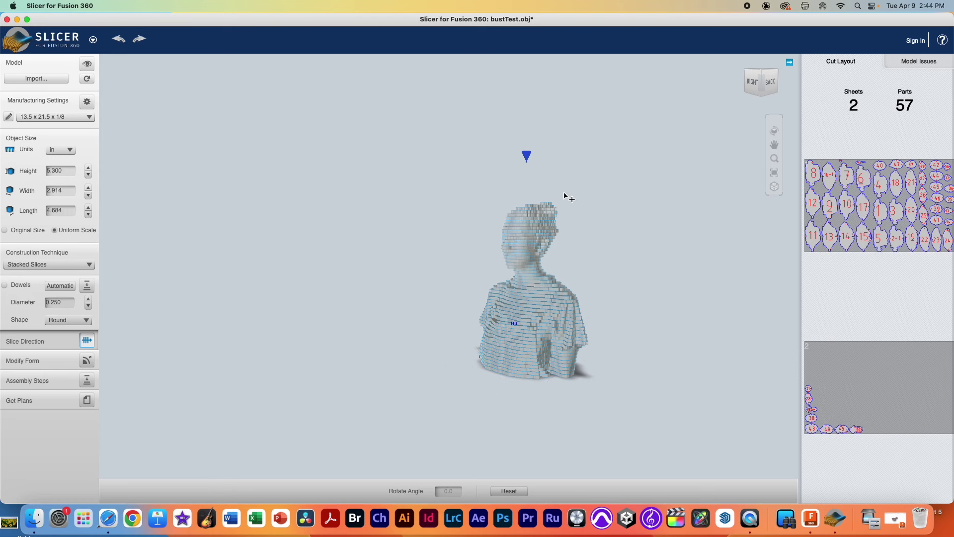
left_click_drag(528, 155, 553, 183)
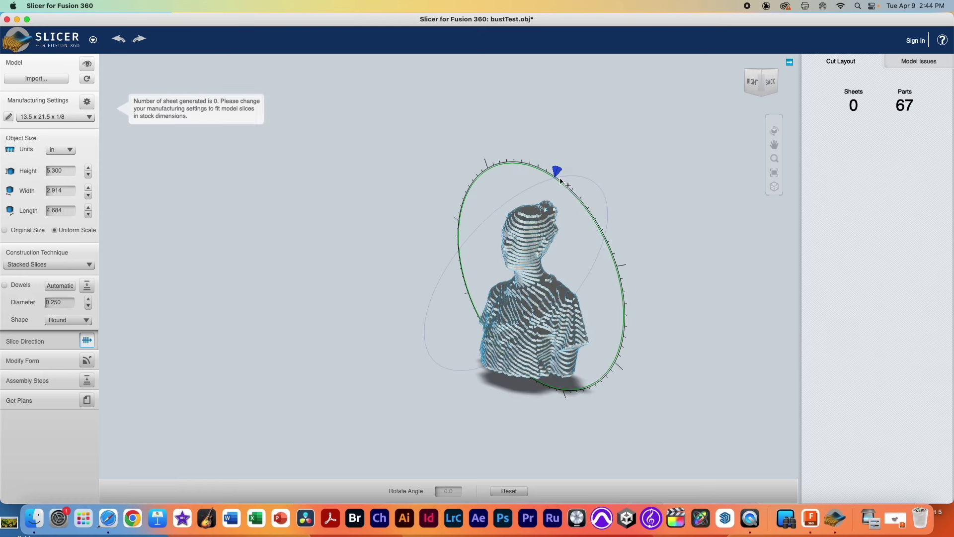
left_click_drag(560, 172, 617, 240)
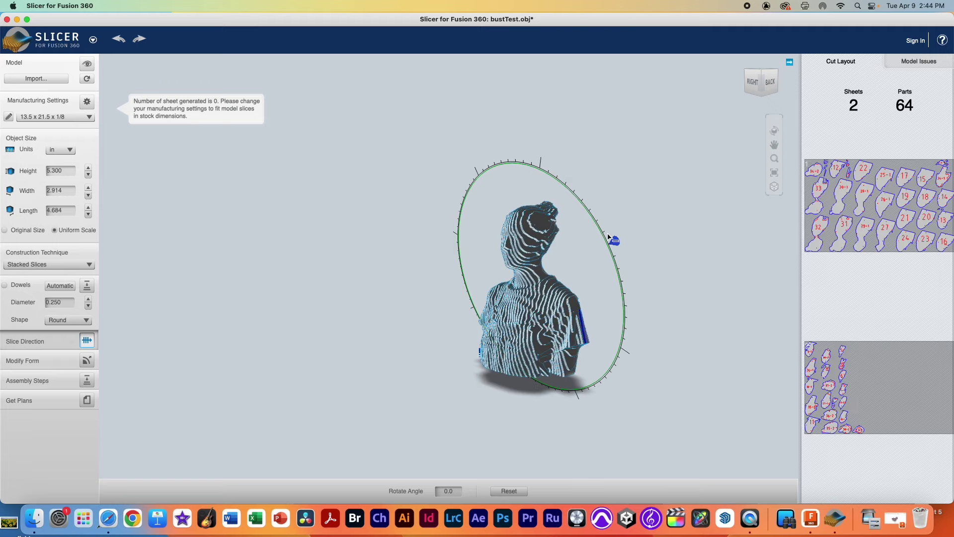
left_click(753, 74)
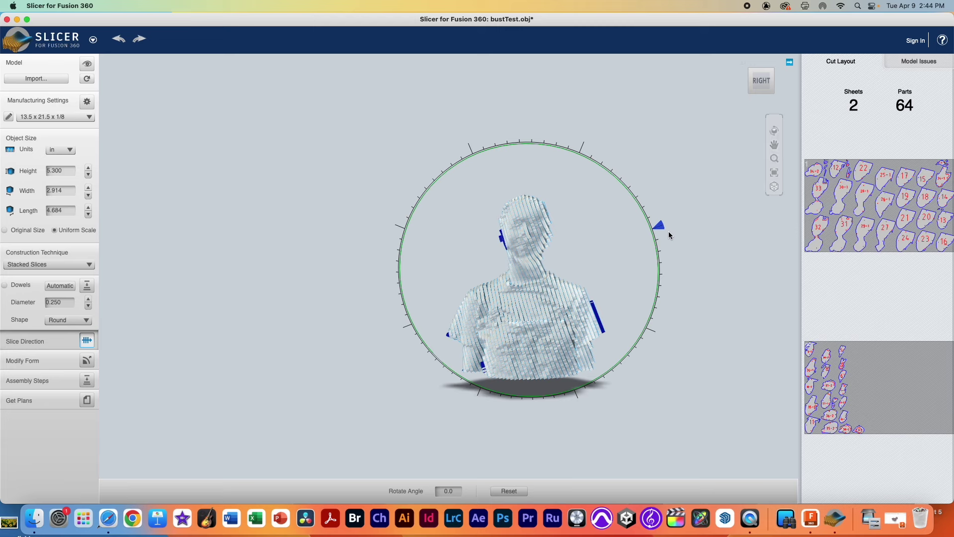
left_click_drag(662, 226, 682, 279)
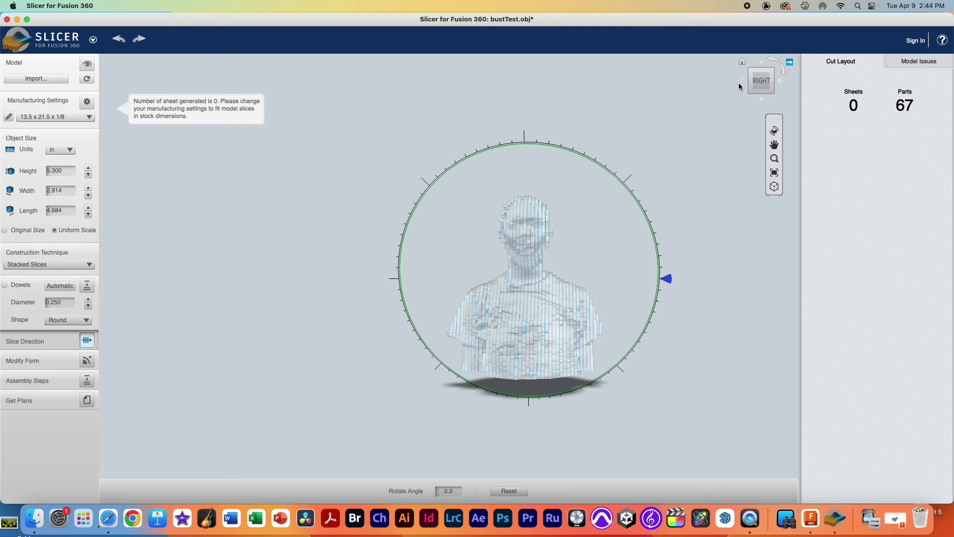
Inspect the vertical slices from all sides and set the height to 6.100 in.
left_click(742, 61)
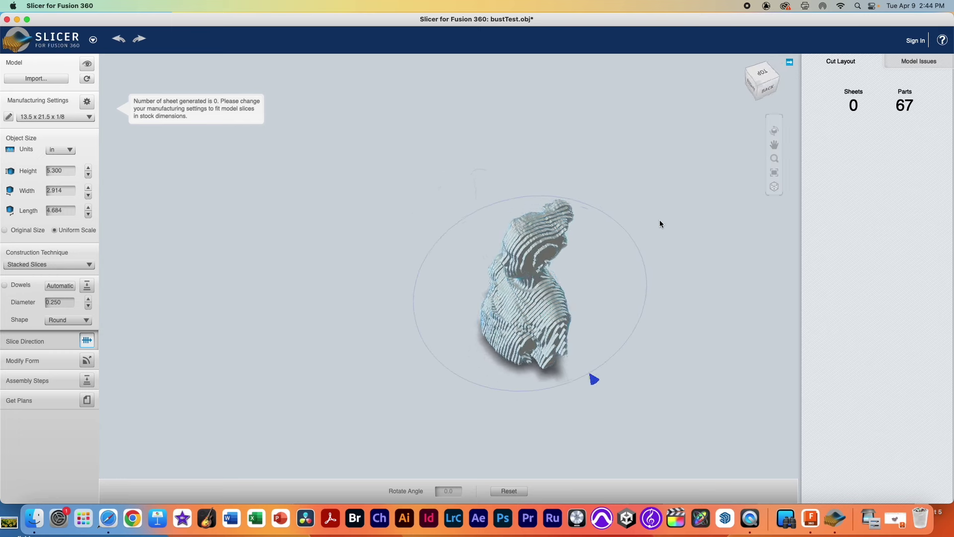
left_click(754, 86)
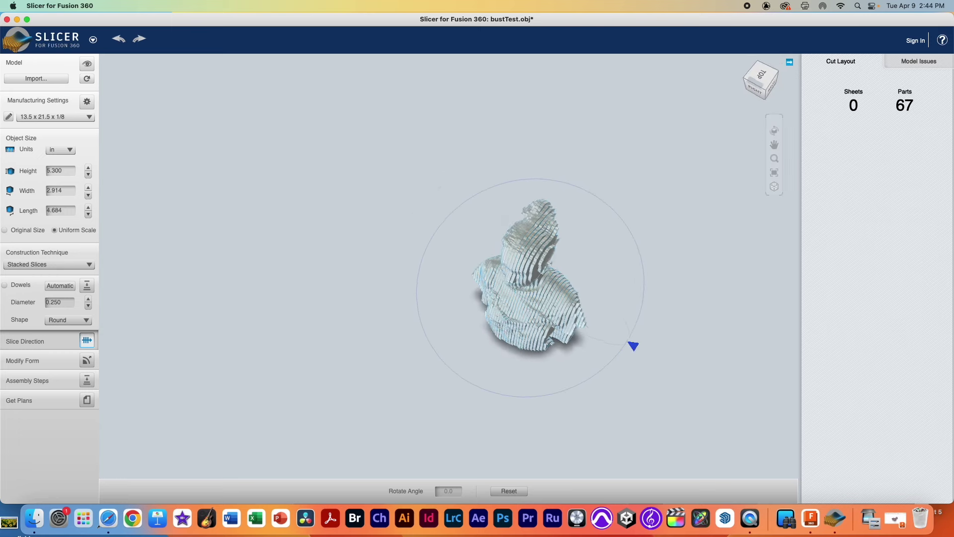
left_click_drag(755, 85, 233, 42)
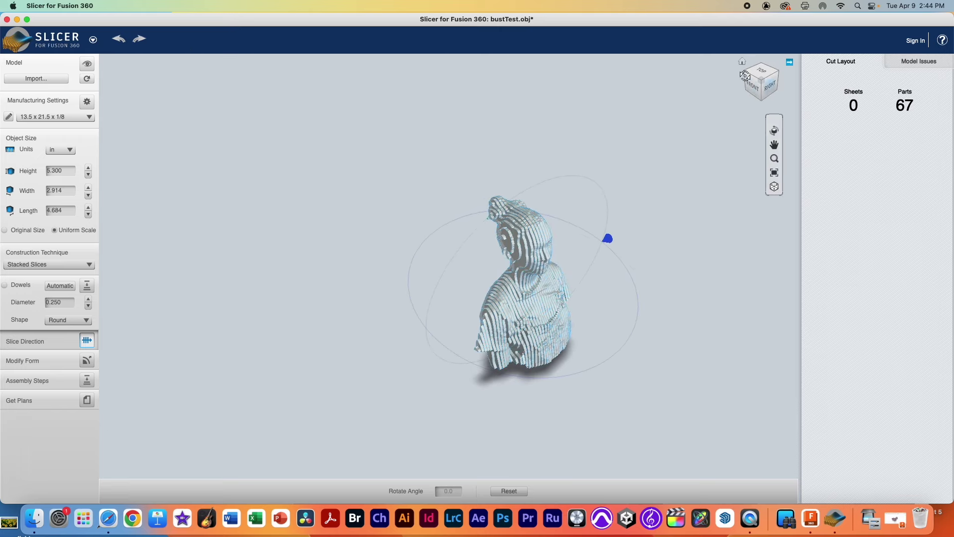
left_click(768, 86)
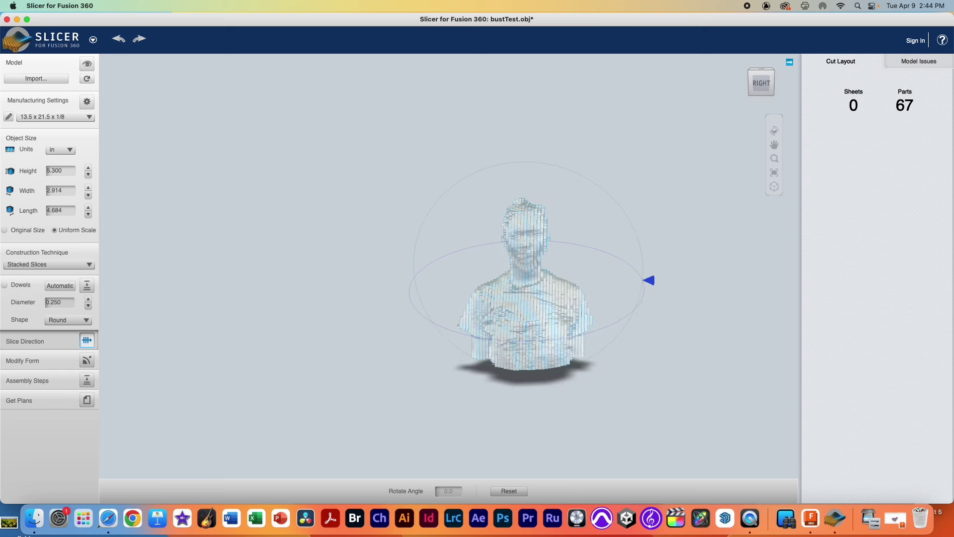
left_click_drag(768, 86, 788, 89)
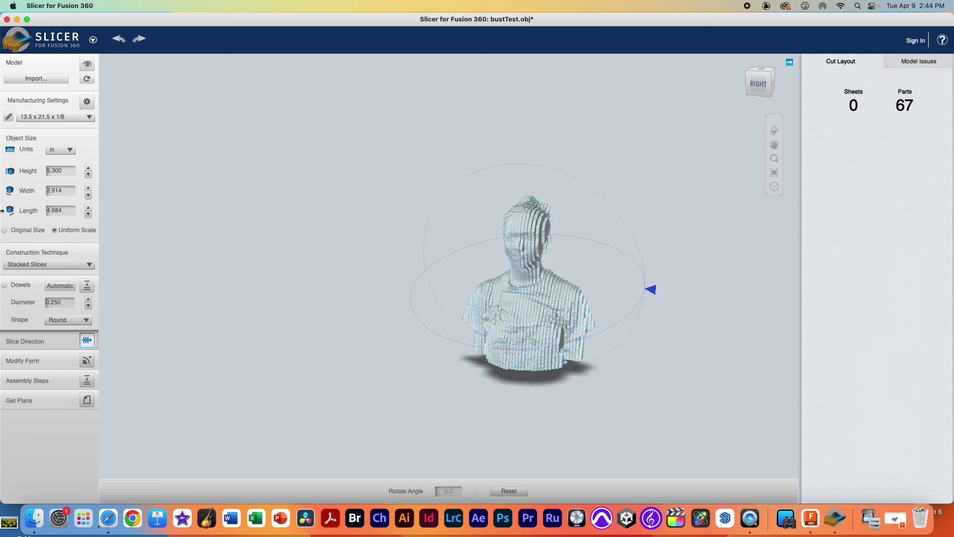
left_click(51, 168)
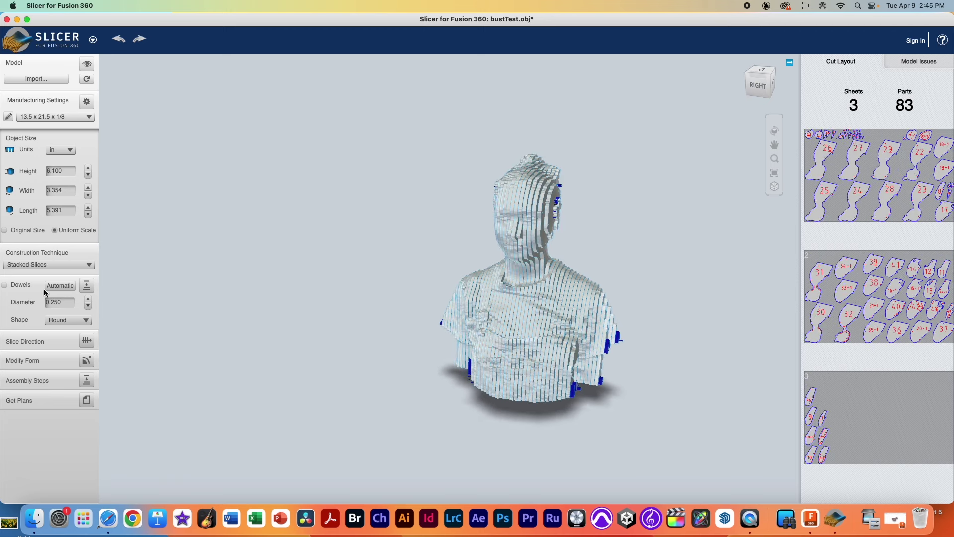
left_click(87, 341)
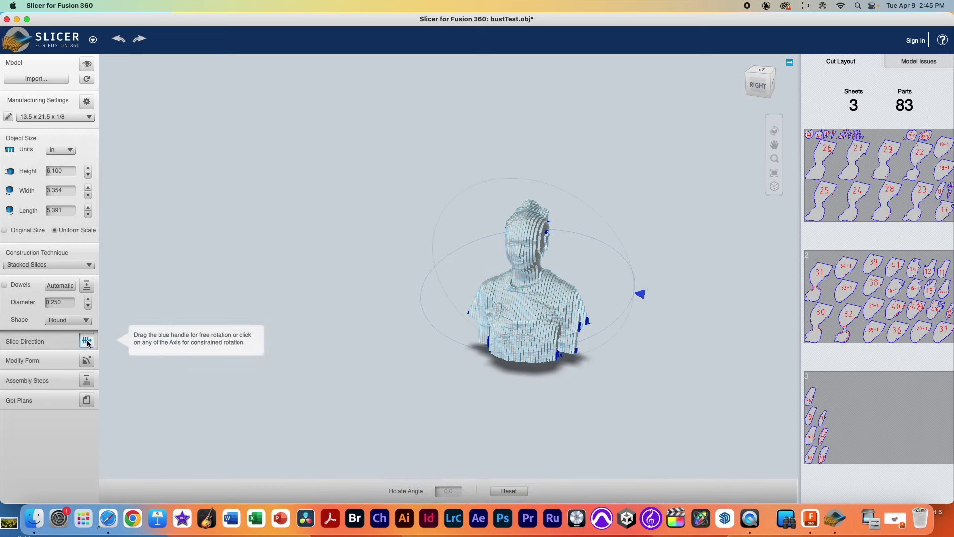
Turn the slices back to horizontal and check them from behind and above.
left_click(758, 83)
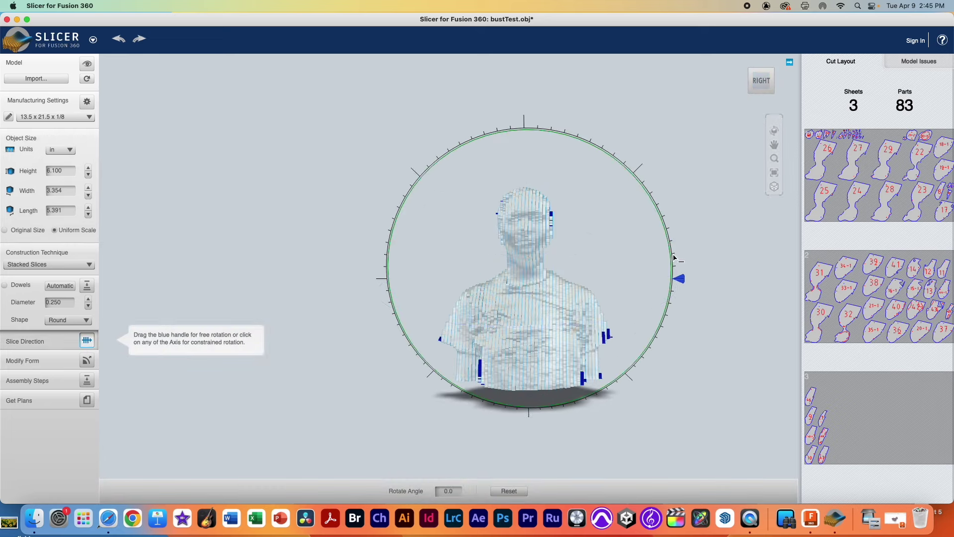
left_click_drag(682, 283, 526, 122)
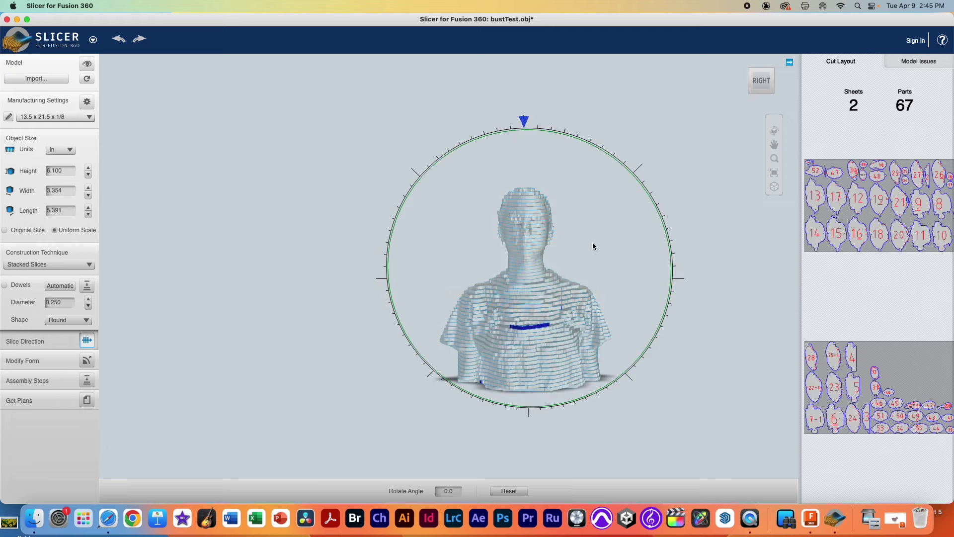
left_click(774, 84)
left_click(775, 83)
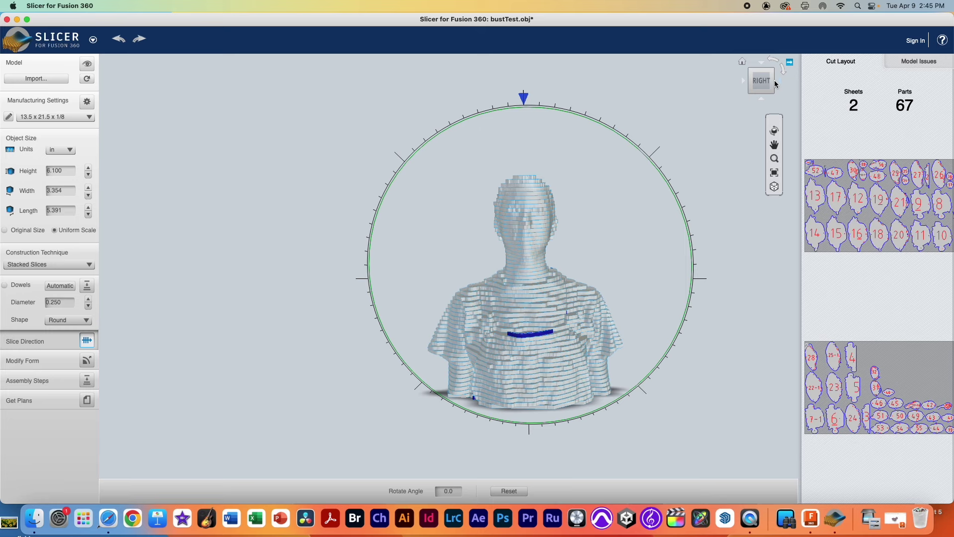
left_click(772, 84)
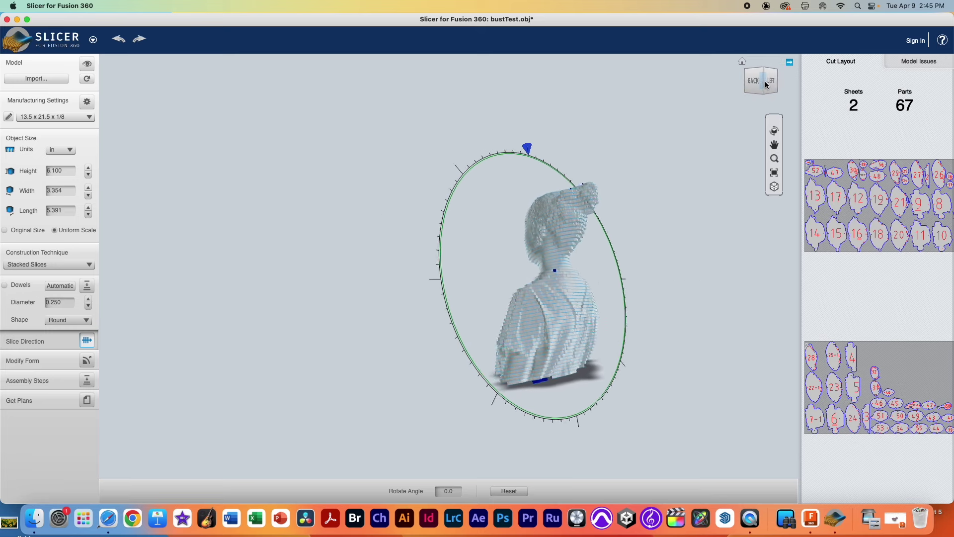
left_click(754, 86)
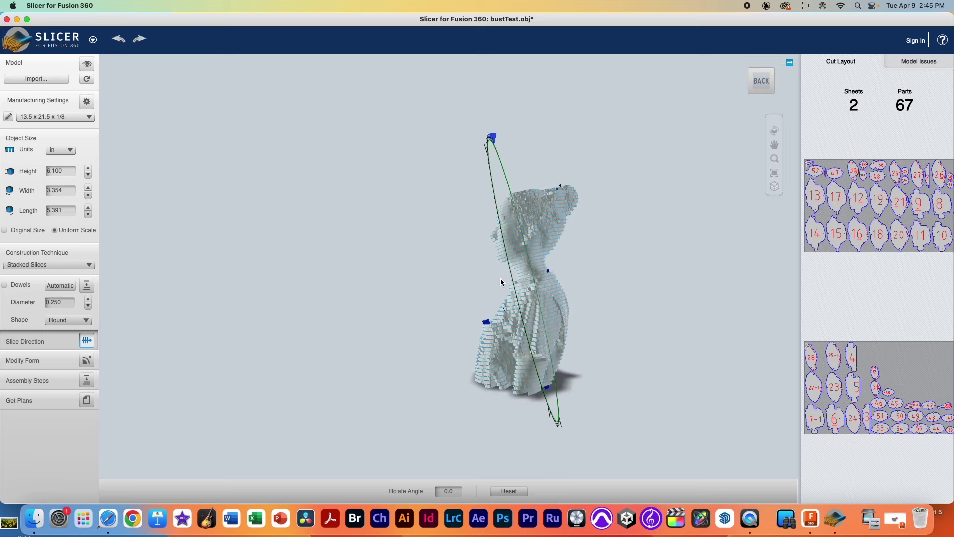
left_click(772, 93)
left_click(771, 92)
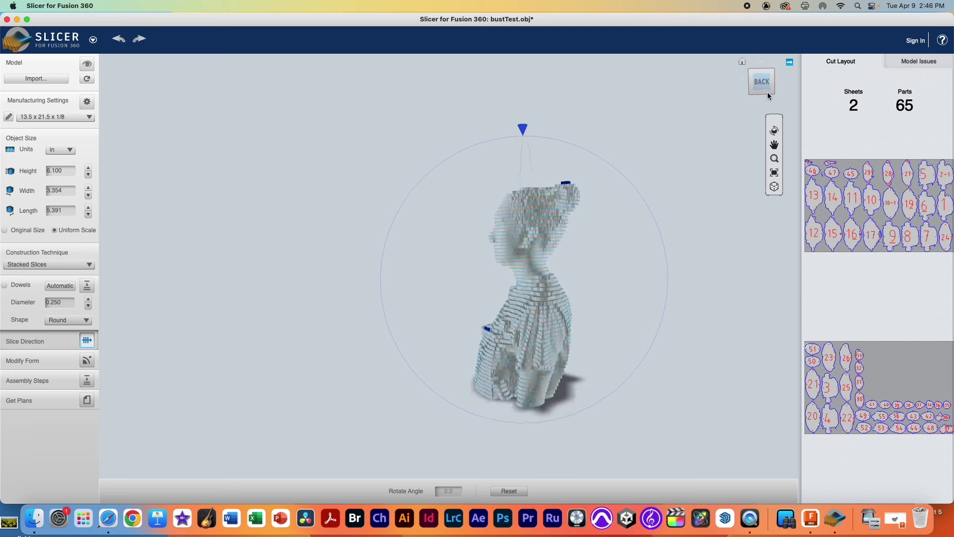
left_click(741, 60)
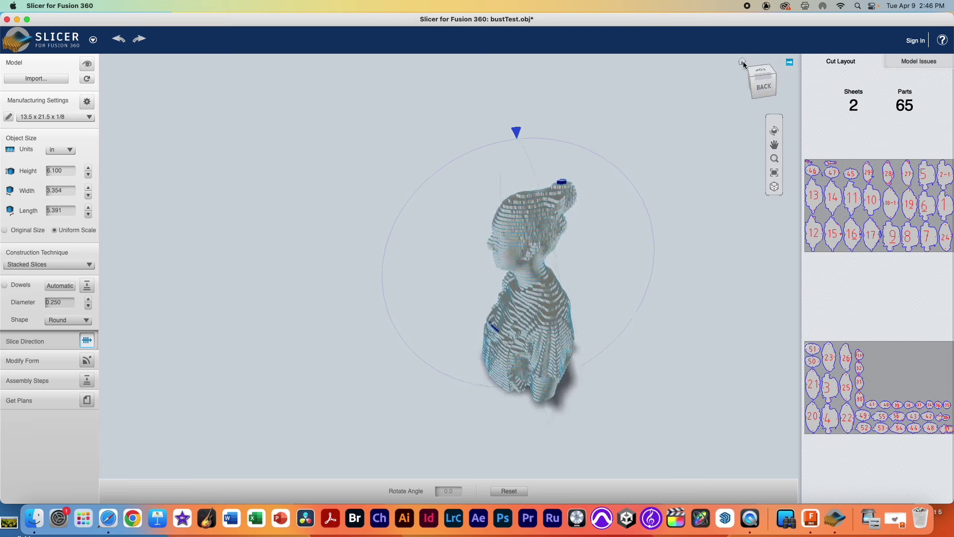
left_click(764, 93)
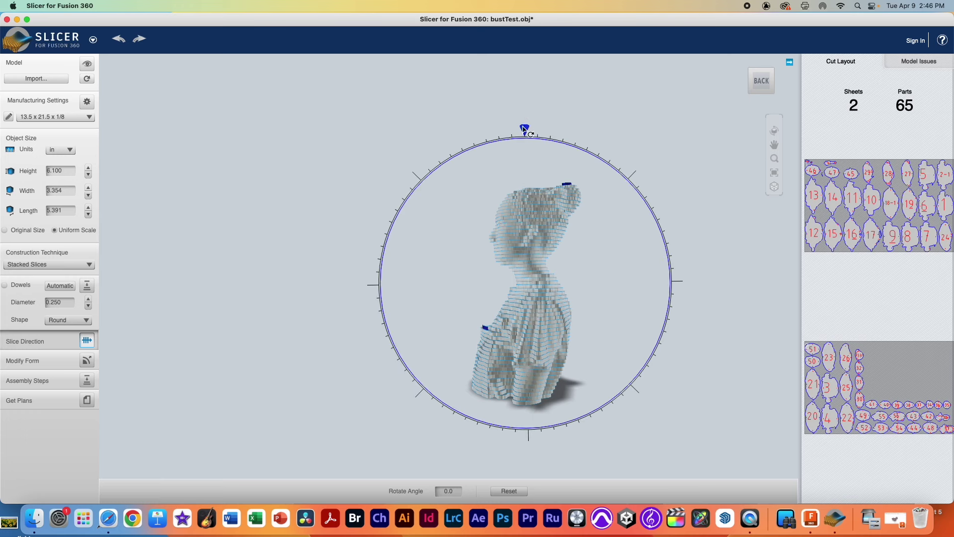
Tilt the slices by about -10°, checking from the right-back corner.
mouse_move(560, 138)
left_mouse_down()
mouse_move(577, 151)
mouse_move(556, 138)
mouse_move(563, 143)
left_mouse_up()
left_click(772, 70)
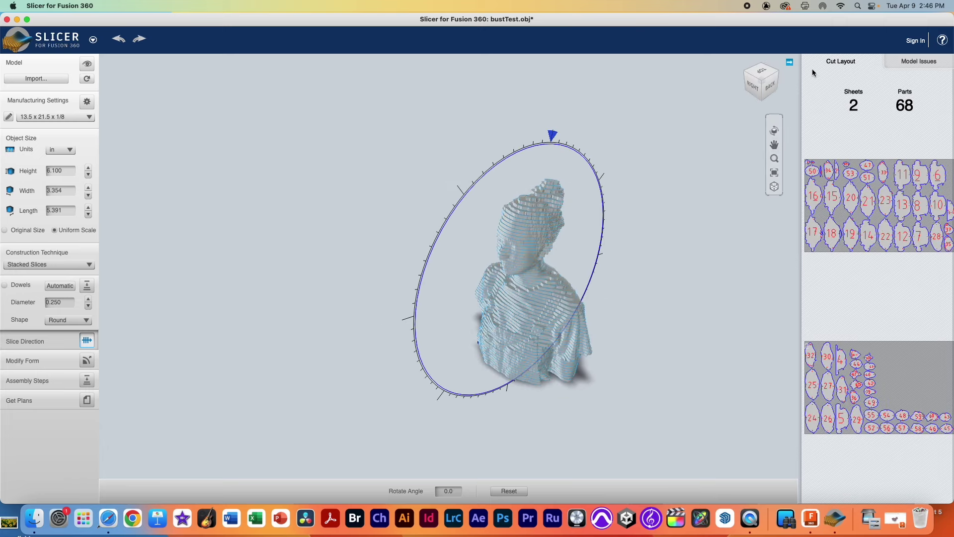
left_click(762, 81)
left_click(772, 70)
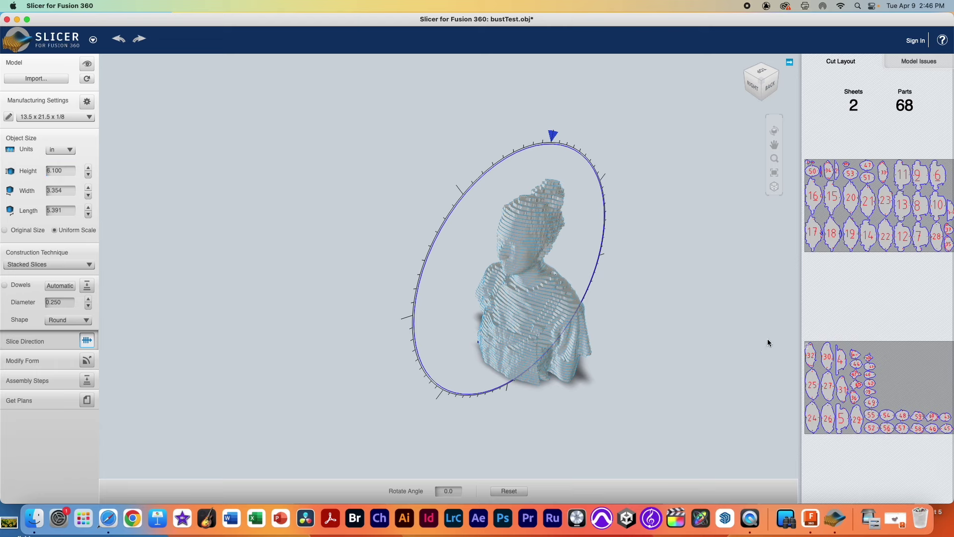
Change the bust height to 5.200 in.
left_click(68, 170)
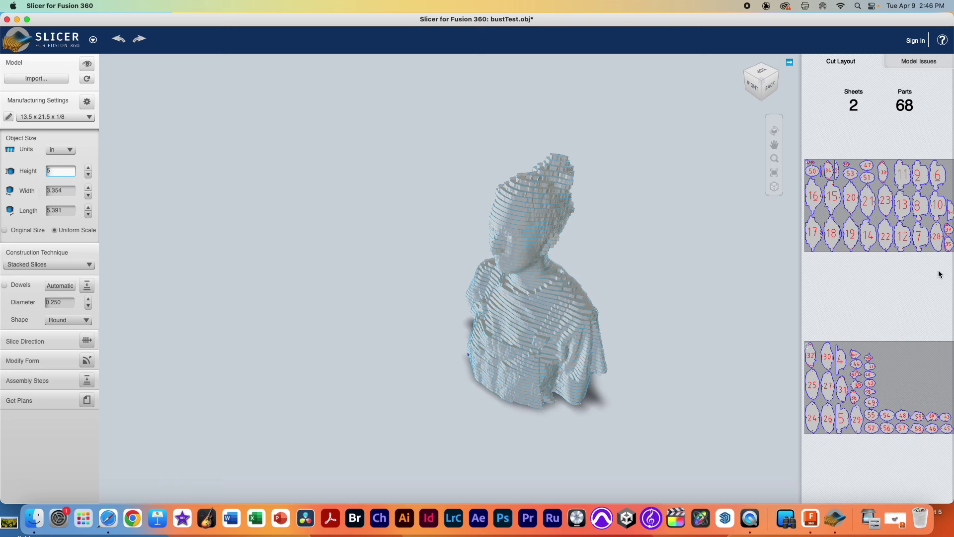
type(".2")
key("Tab")
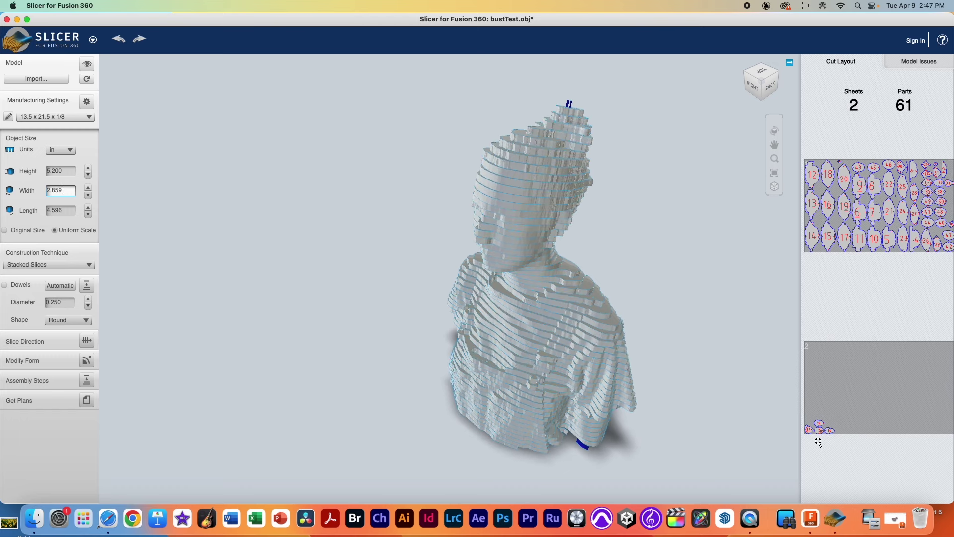
left_click(87, 381)
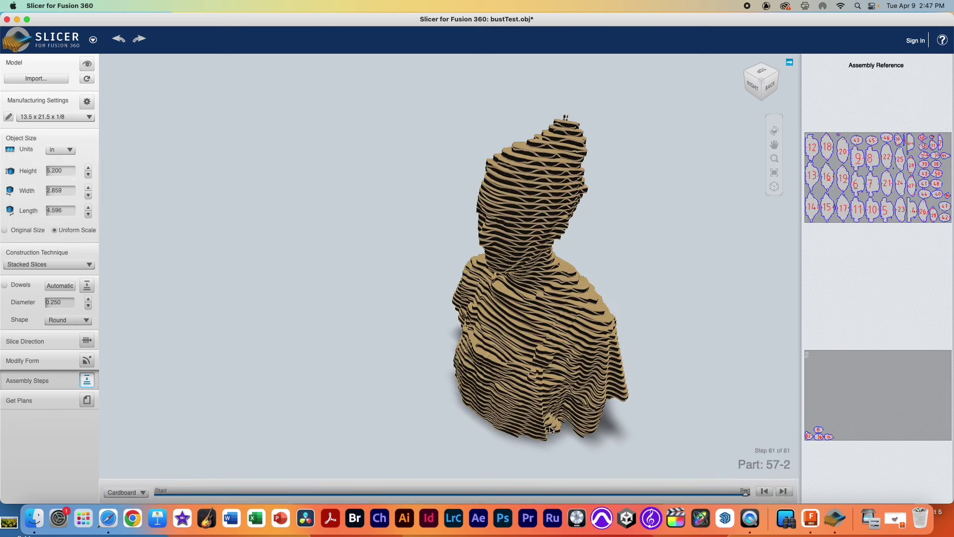
Scrub the assembly preview to steps 1, 22 and 9, then turn on alignment dowels.
left_click_drag(160, 492, 192, 493)
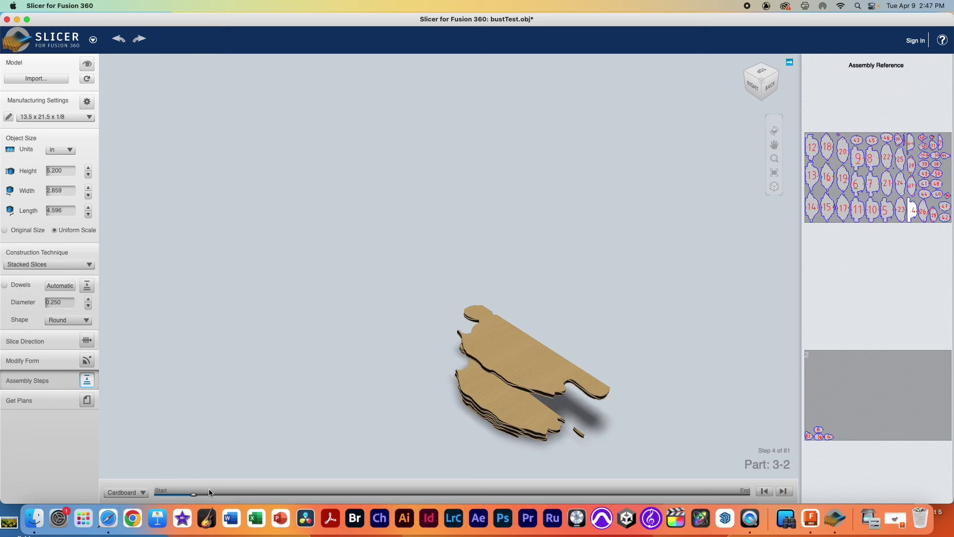
left_click_drag(195, 493, 690, 461)
left_click_drag(601, 471, 232, 479)
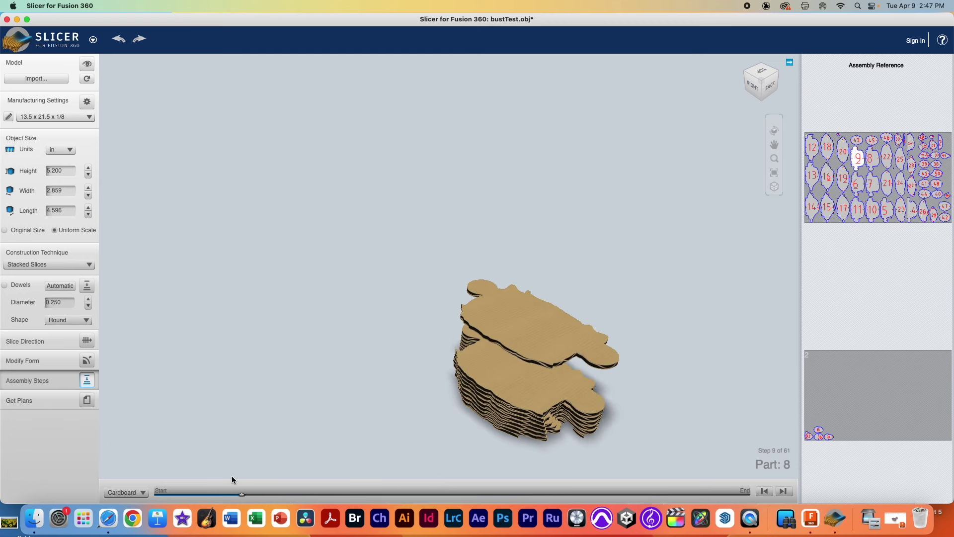
left_click(5, 286)
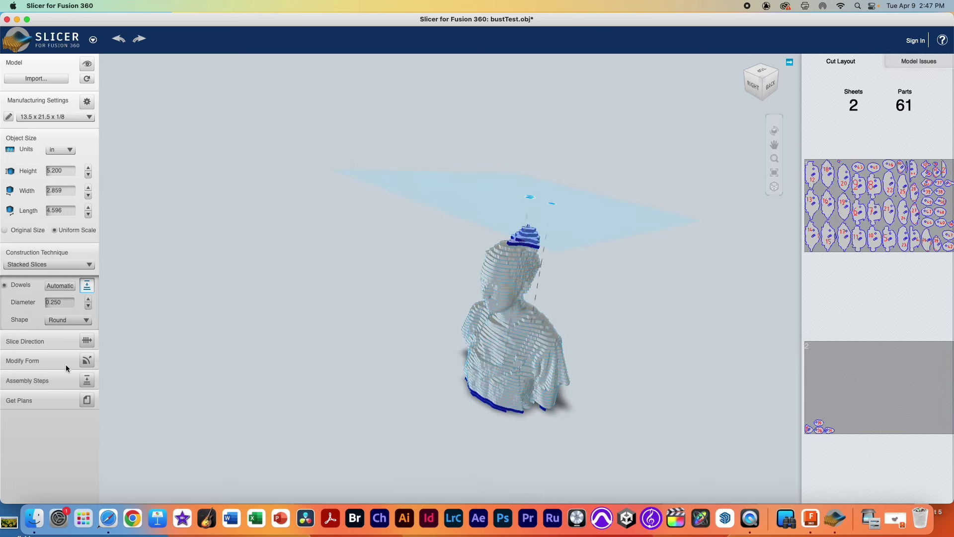
left_click(86, 381)
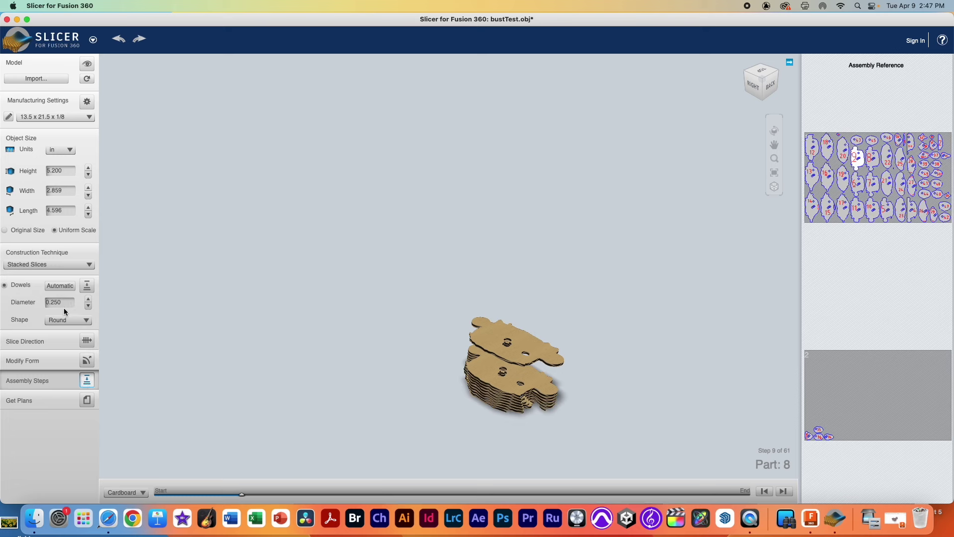
Scrub the assembly to later slices, zooming and checking from top and corner views.
left_click_drag(240, 493, 290, 489)
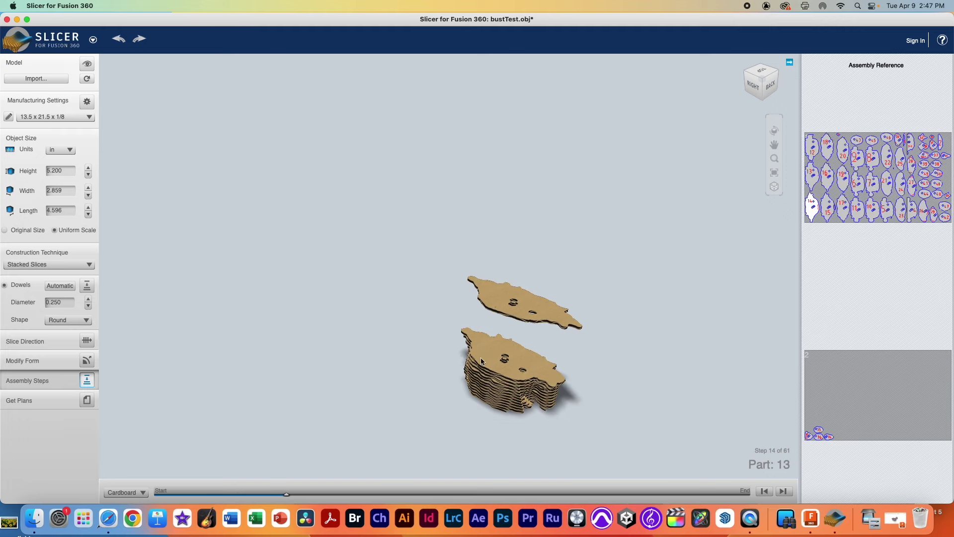
scroll(481, 362, "up", 5)
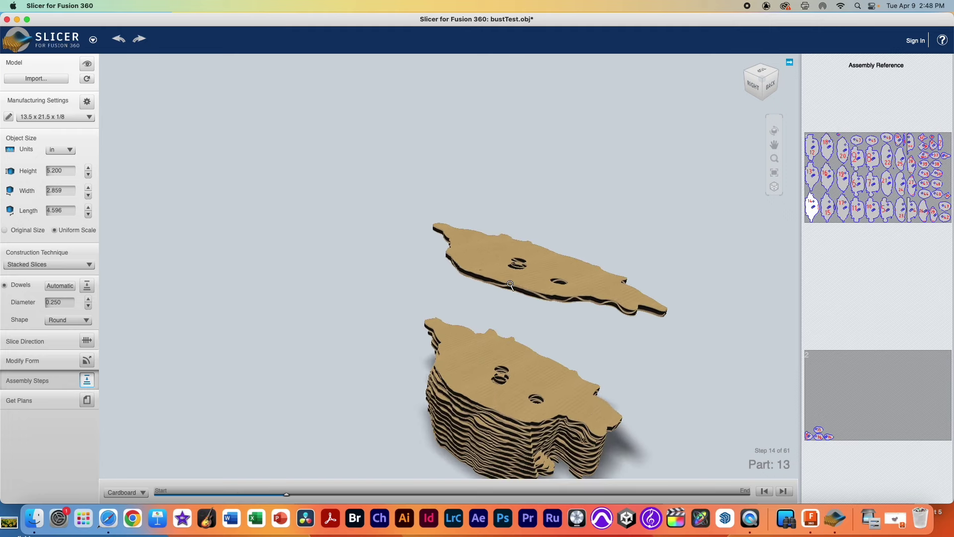
scroll(498, 384, "up", 4)
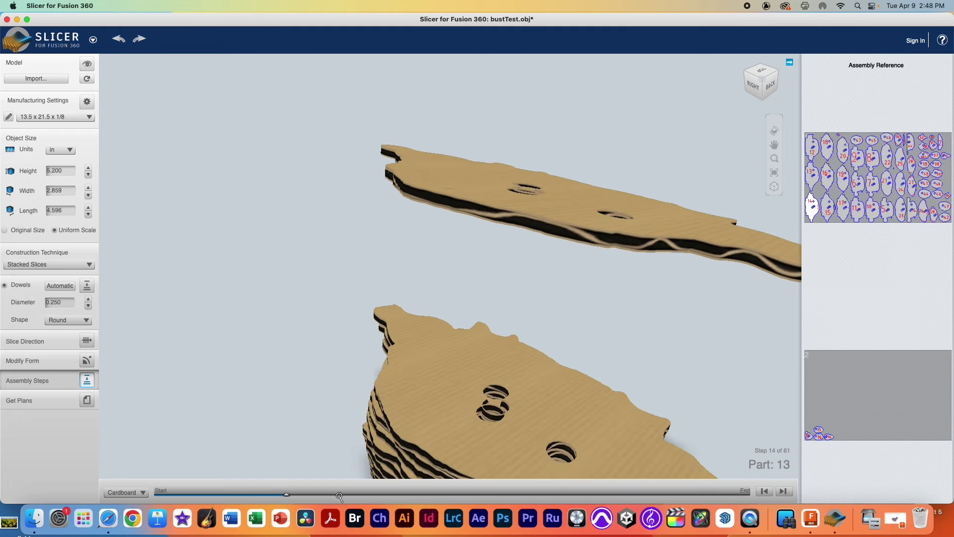
left_click_drag(291, 495, 483, 495)
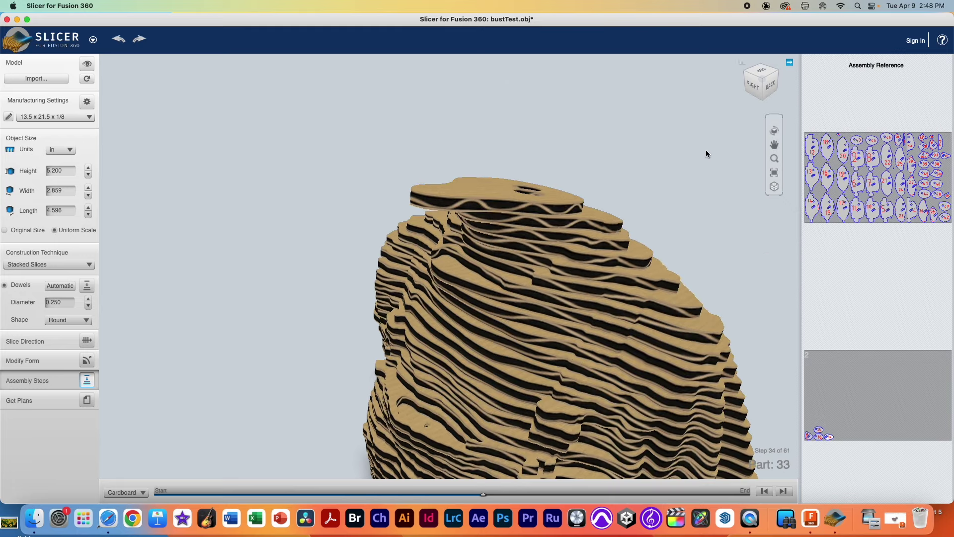
scroll(722, 214, "down", 5)
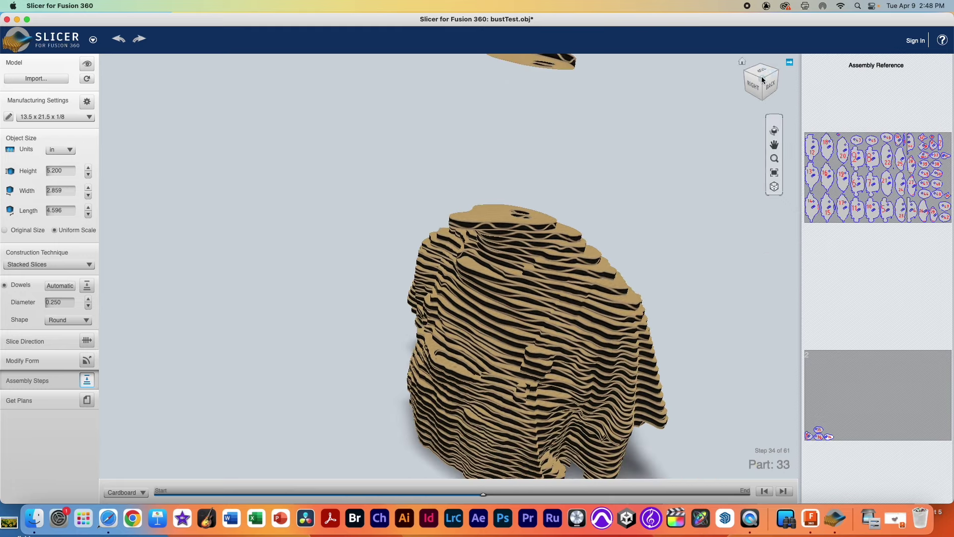
left_click(763, 80)
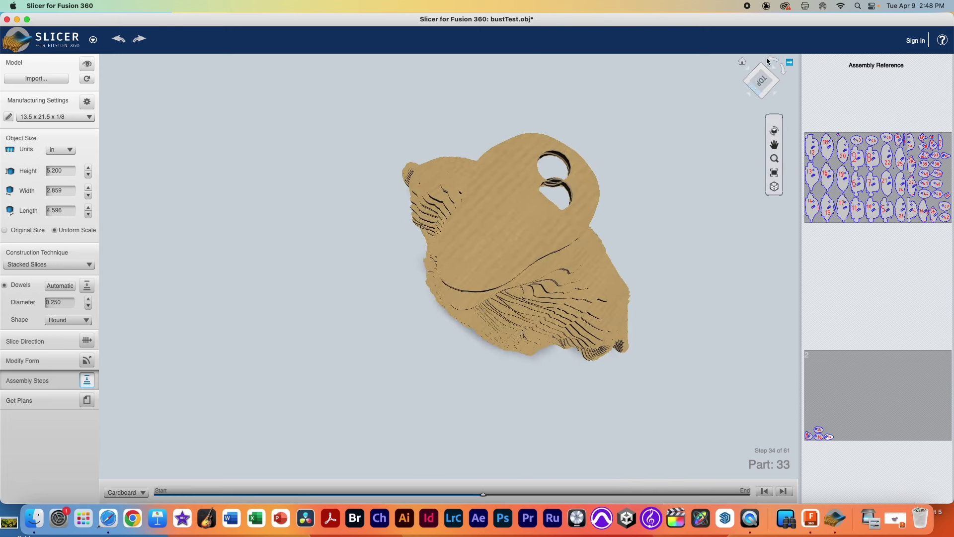
left_click(749, 94)
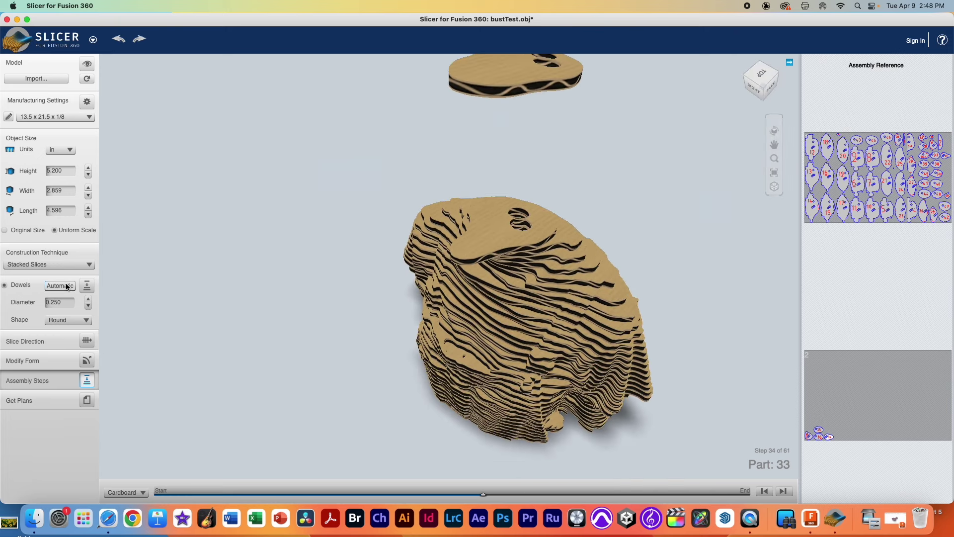
left_click(86, 285)
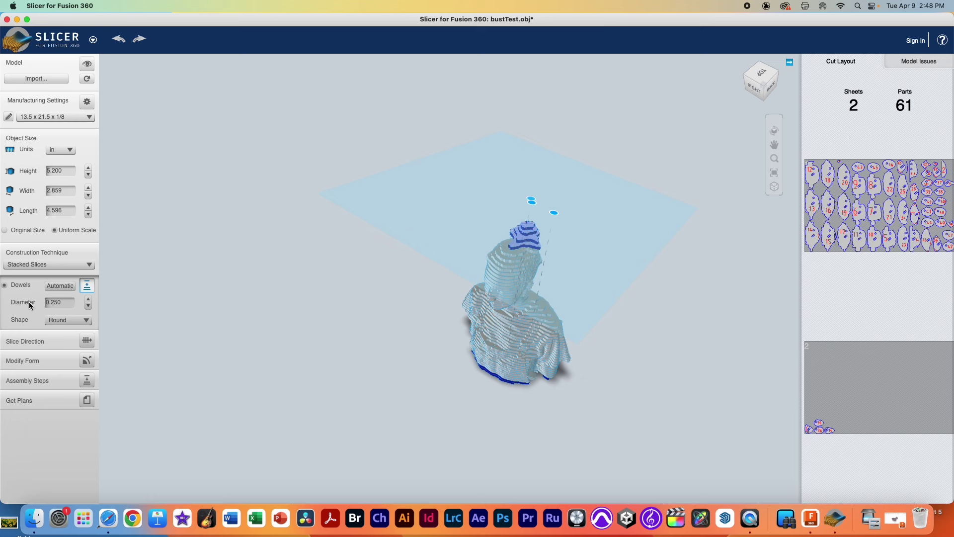
Regenerate the automatic dowel placement until only one dowel remains.
left_click(70, 289)
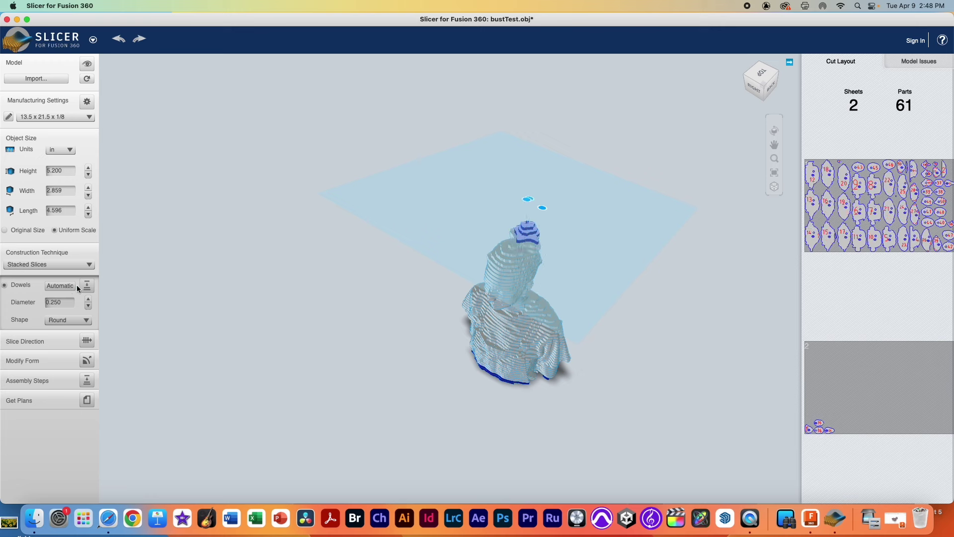
left_click(61, 286)
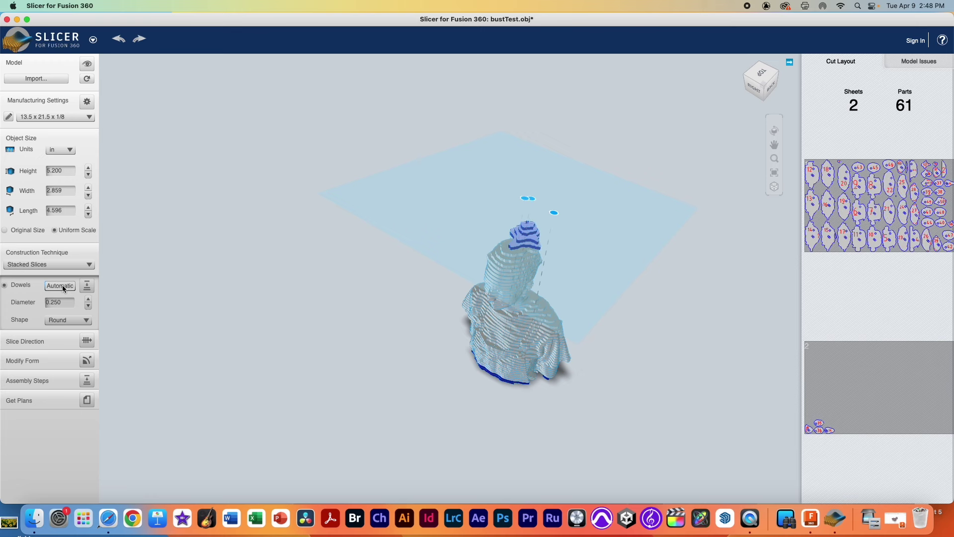
left_click(62, 288)
left_click(62, 288)
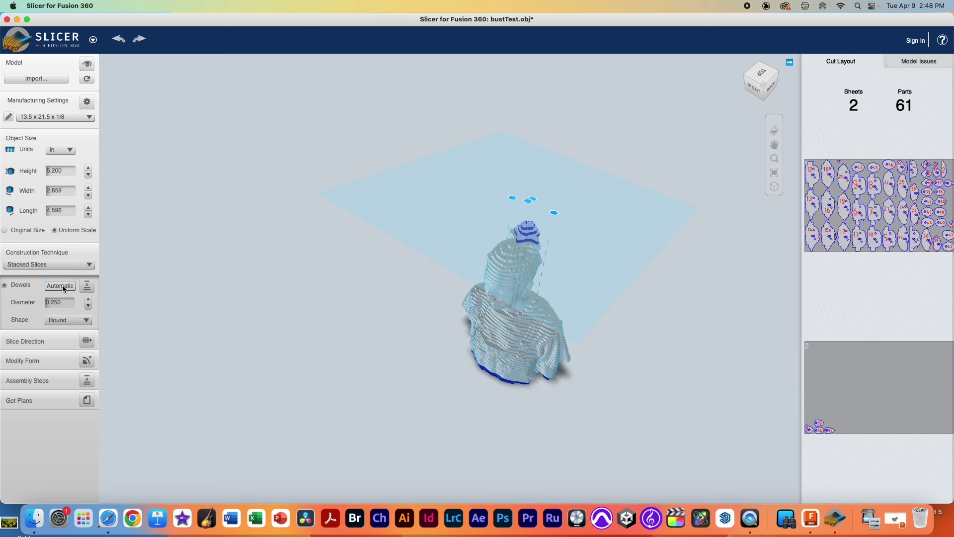
left_click(63, 287)
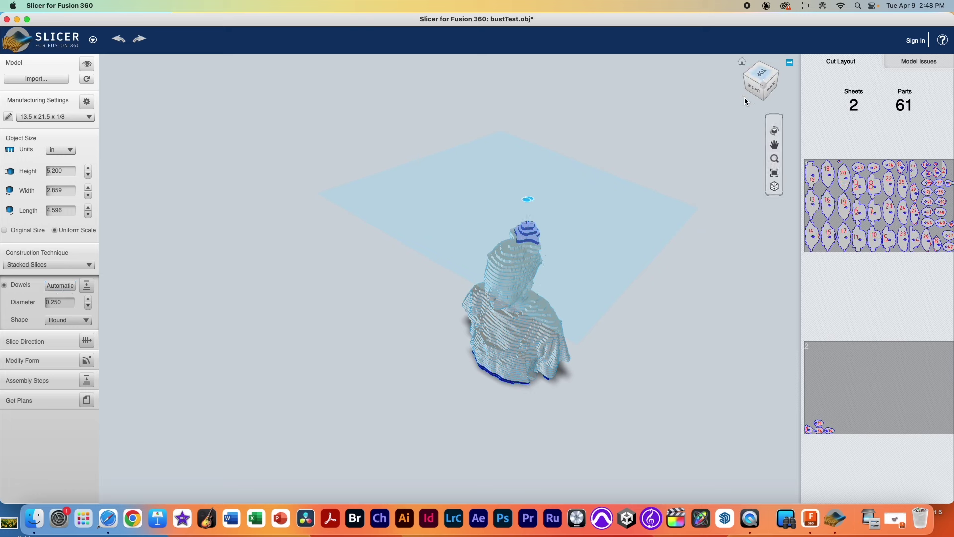
In Top view, regenerate the dowel near the head top and drag it inside the head outline.
left_click(759, 76)
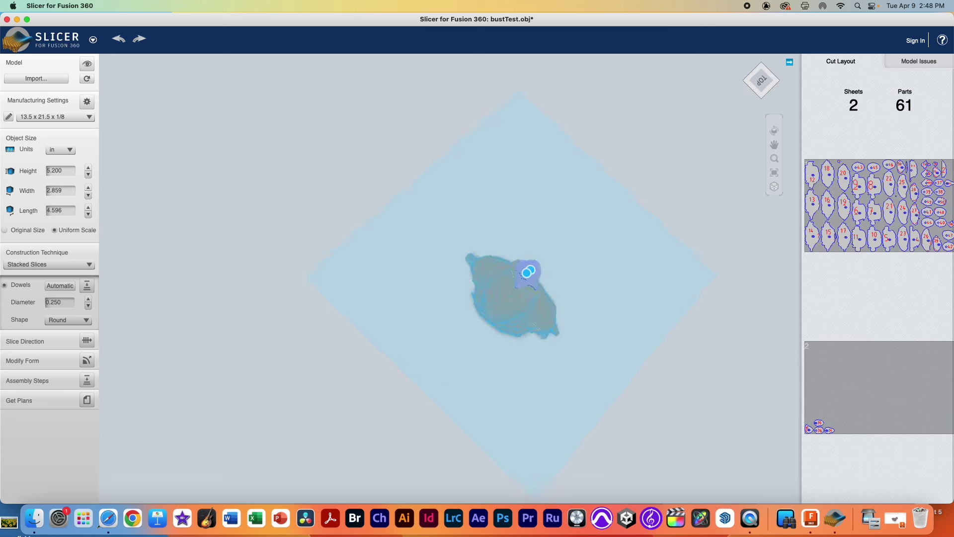
left_click(65, 287)
left_click(68, 286)
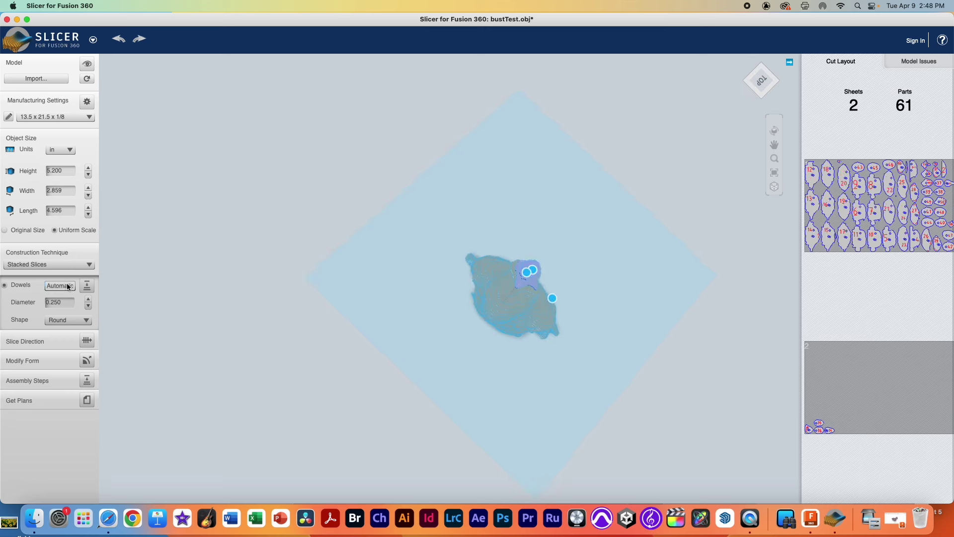
left_click(68, 287)
left_click(68, 286)
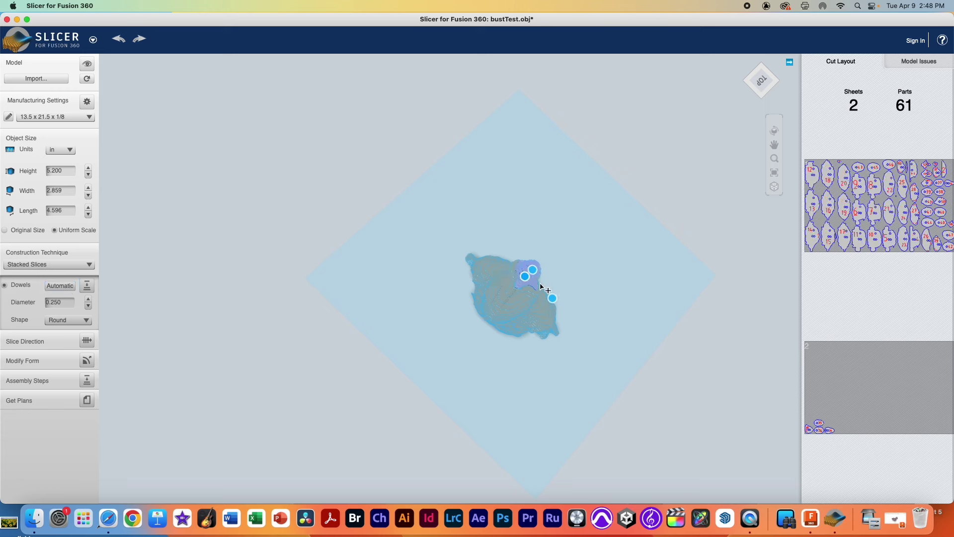
left_click_drag(532, 272, 525, 282)
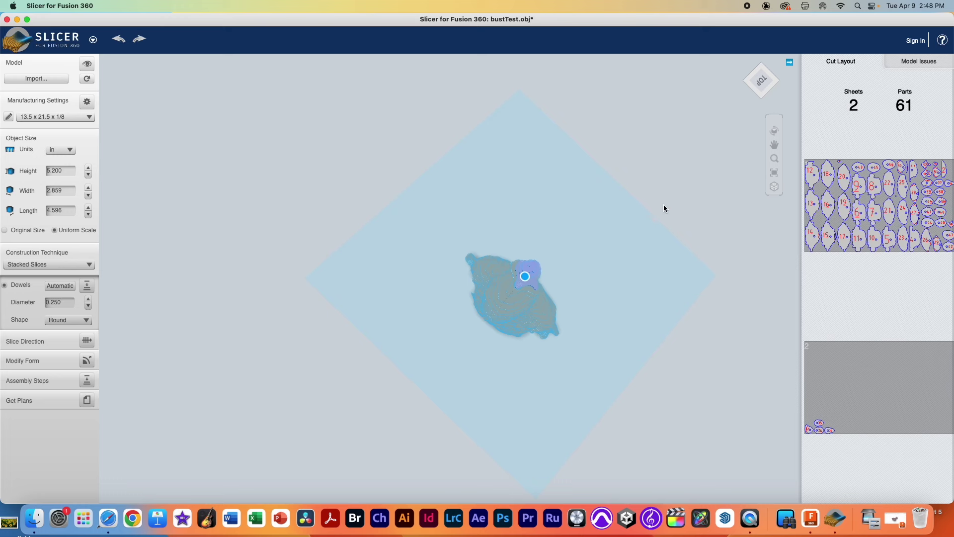
left_click(758, 79)
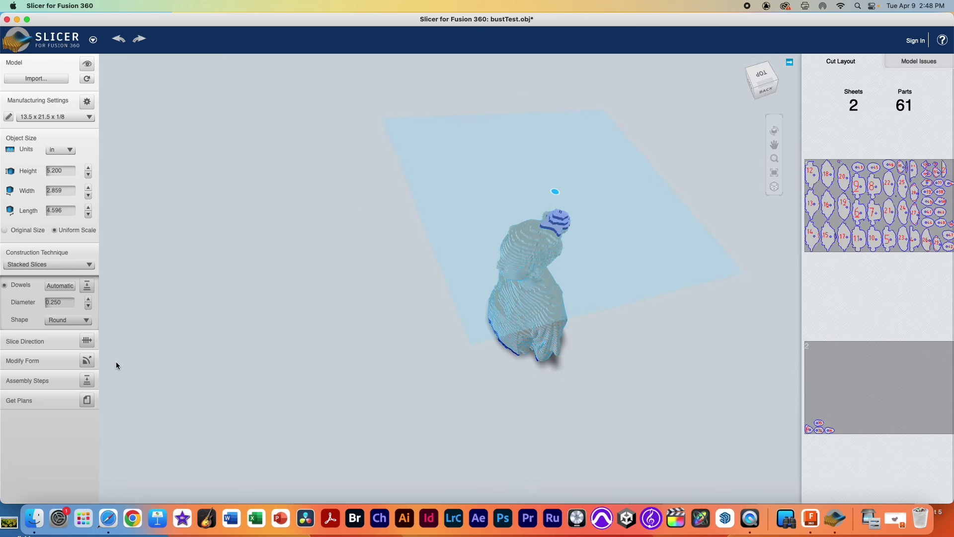
left_click(88, 380)
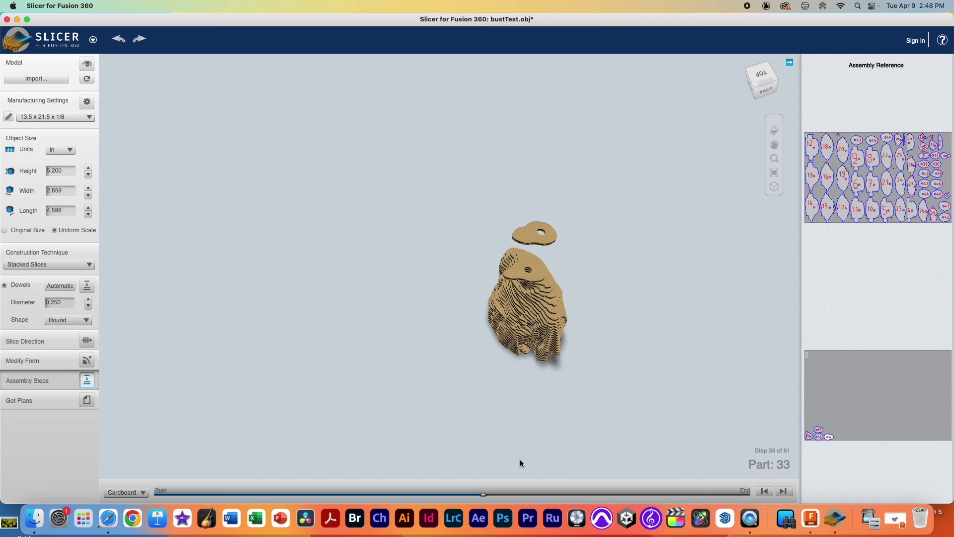
Scrub the single-dowel assembly preview to step 47 of 61.
left_click_drag(492, 494, 615, 445)
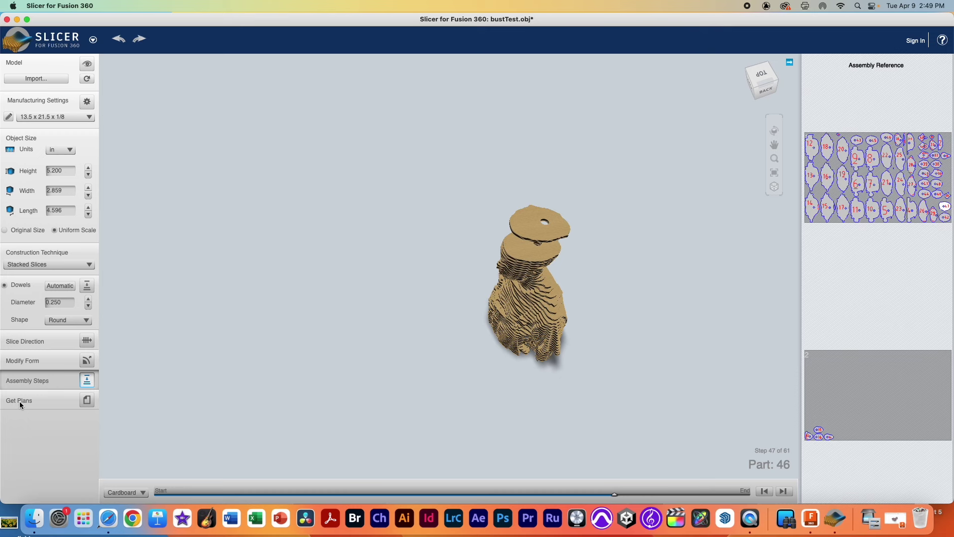
left_click(87, 400)
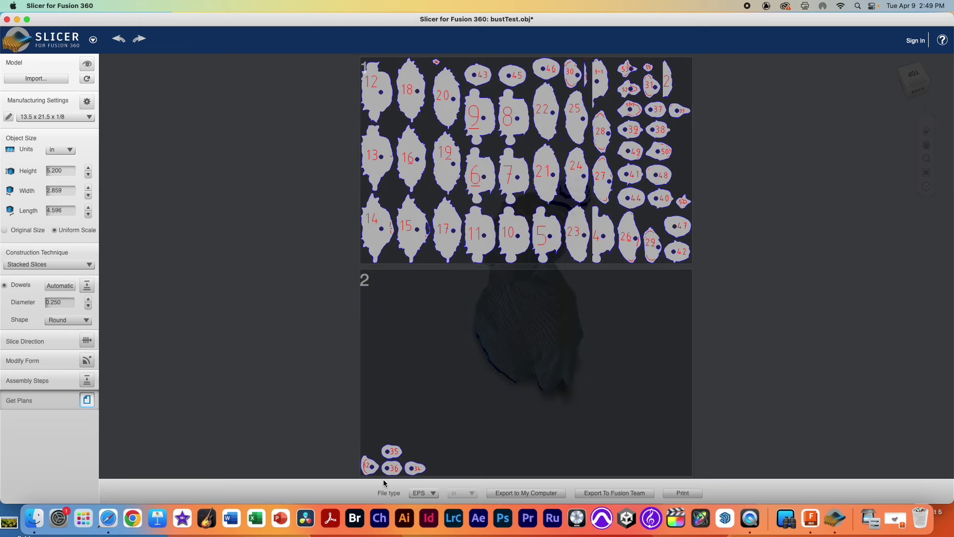
Set the cut plan file type to PDF and export to My Computer.
left_click(420, 494)
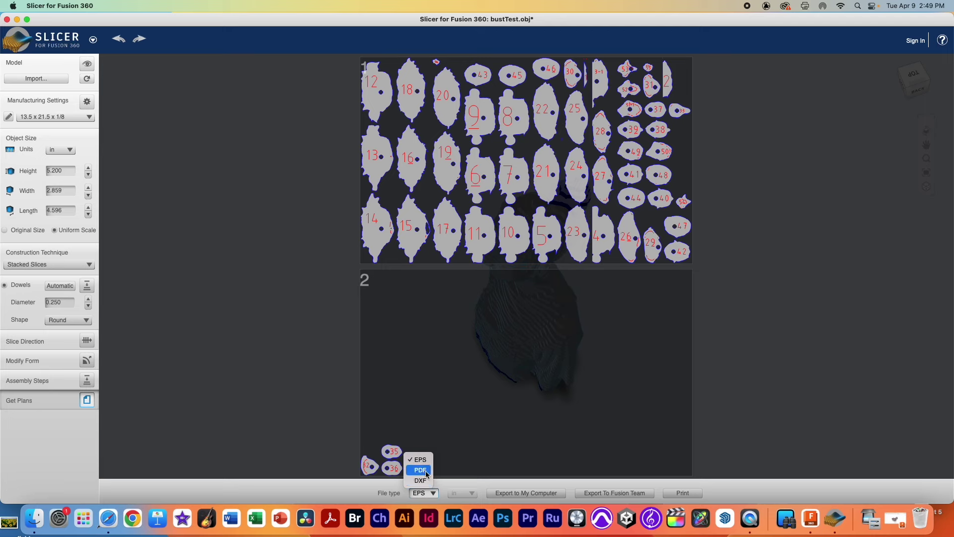
left_click(420, 469)
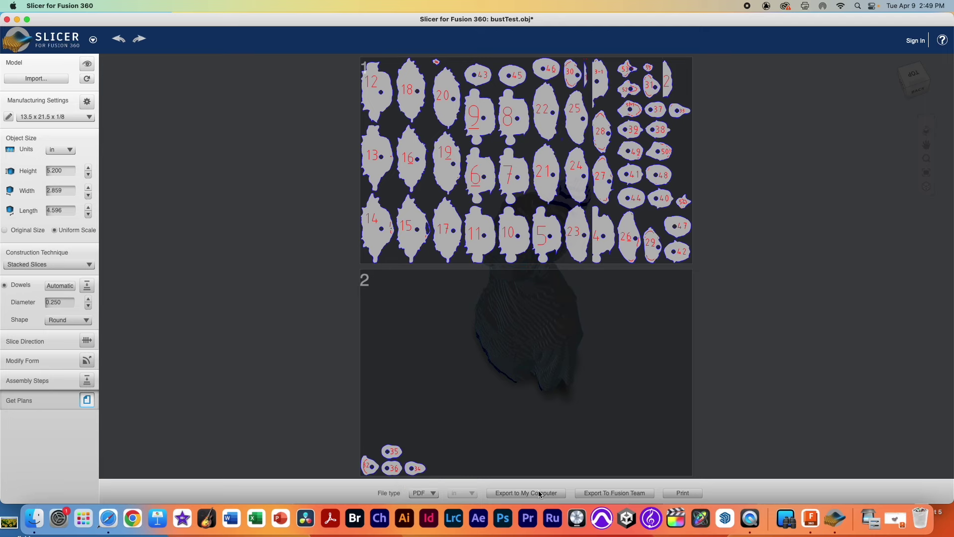
left_click(543, 494)
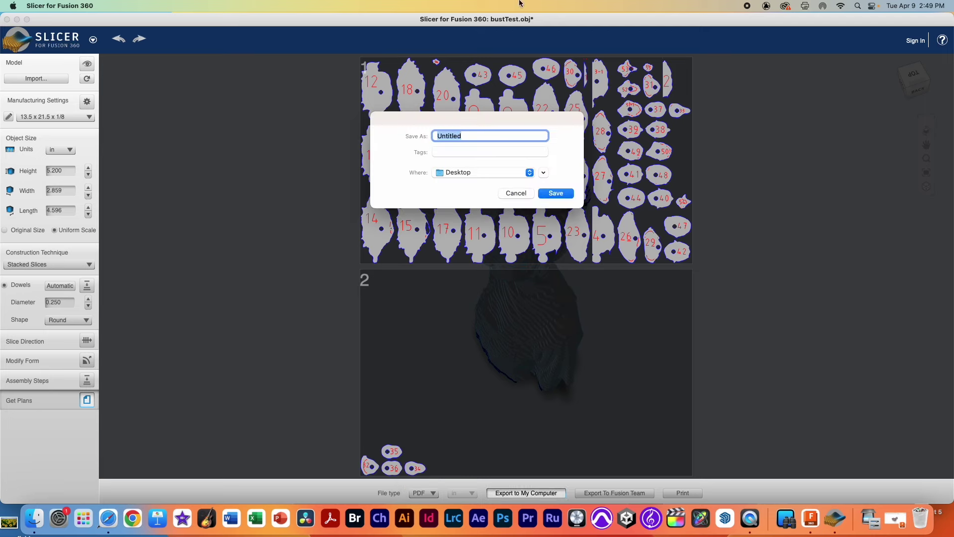